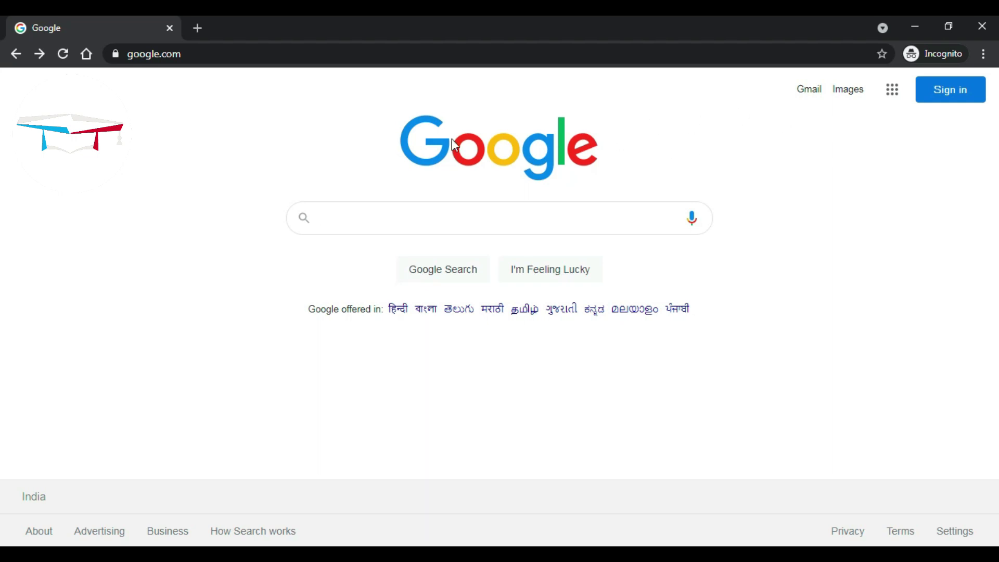
# Open the website allen.ac.in and dismiss the scholarship admission test announcement.
pyautogui.click(258, 52)
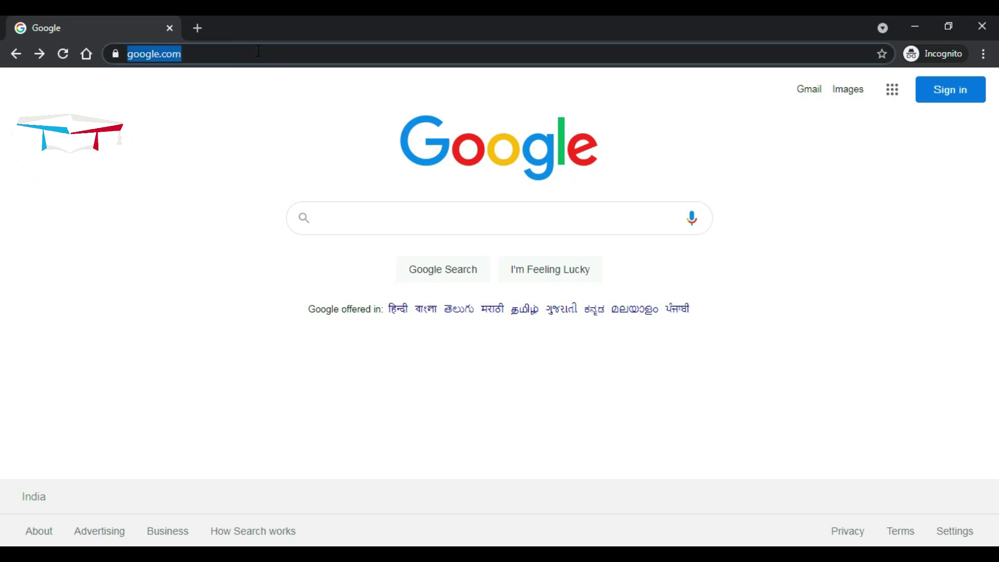
pyautogui.write('allen')
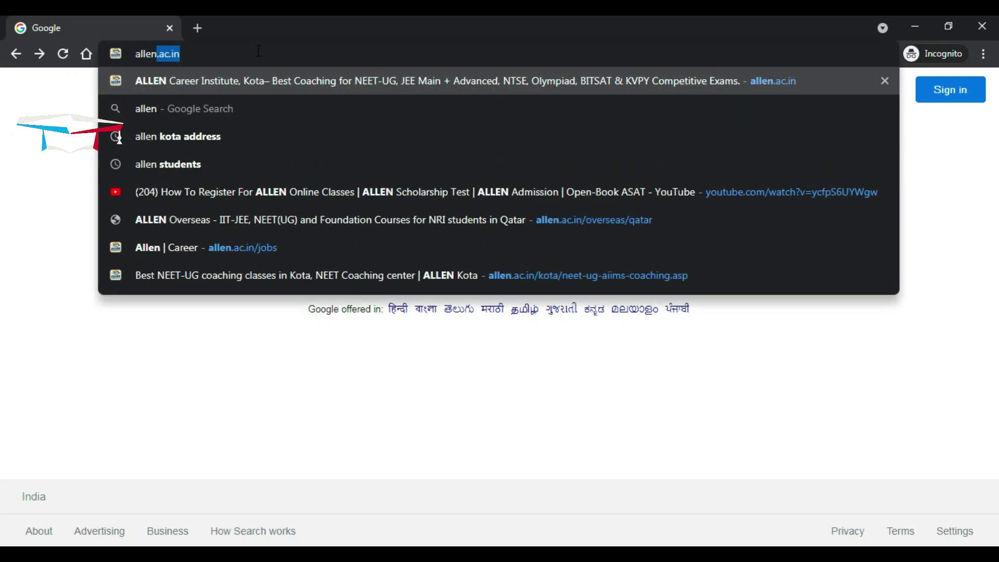
pyautogui.press('Return')
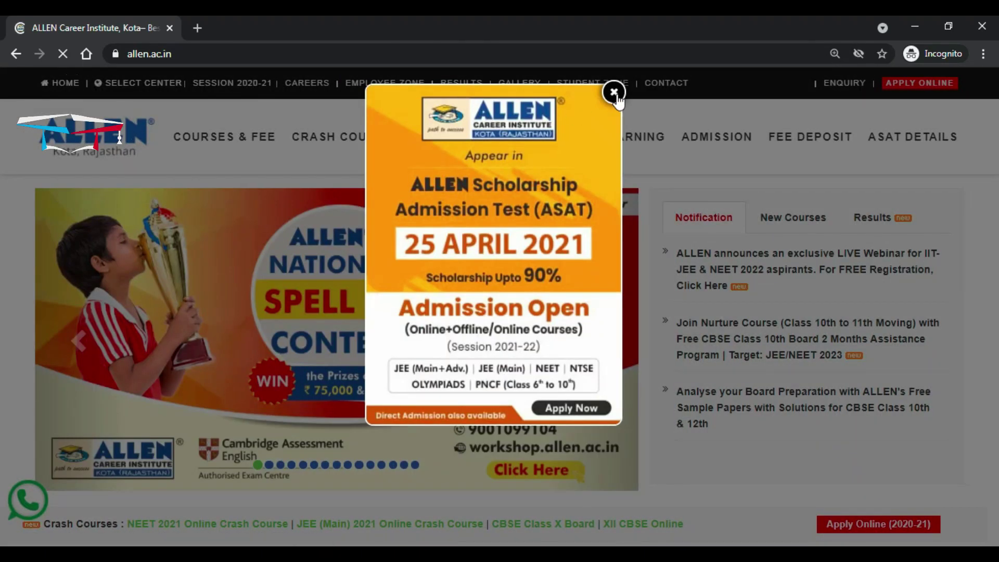
pyautogui.click(614, 94)
pyautogui.moveTo(617, 95)
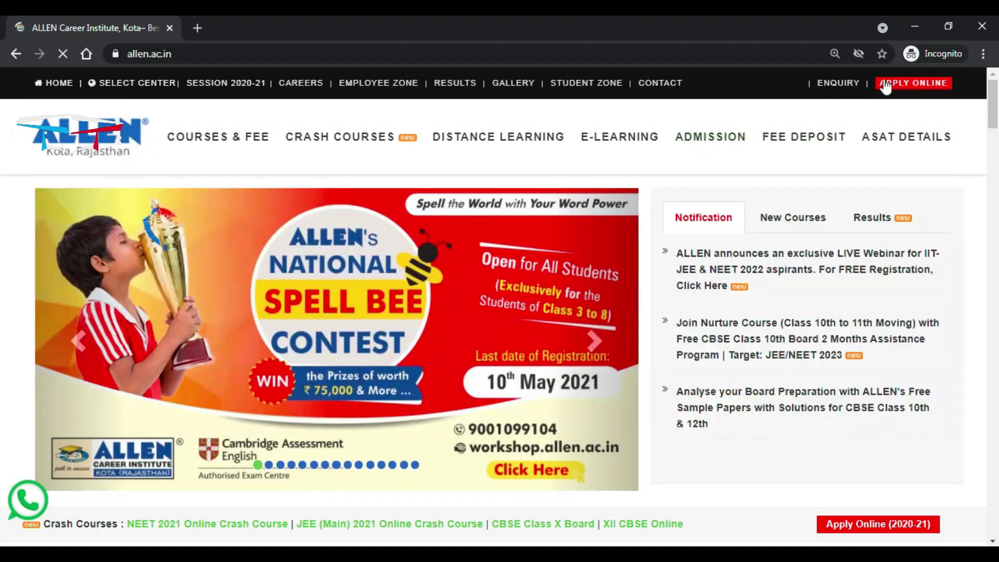
# Start an online application for New Session 2021-22 and open the sign-up form for a new account.
pyautogui.moveTo(908, 110)
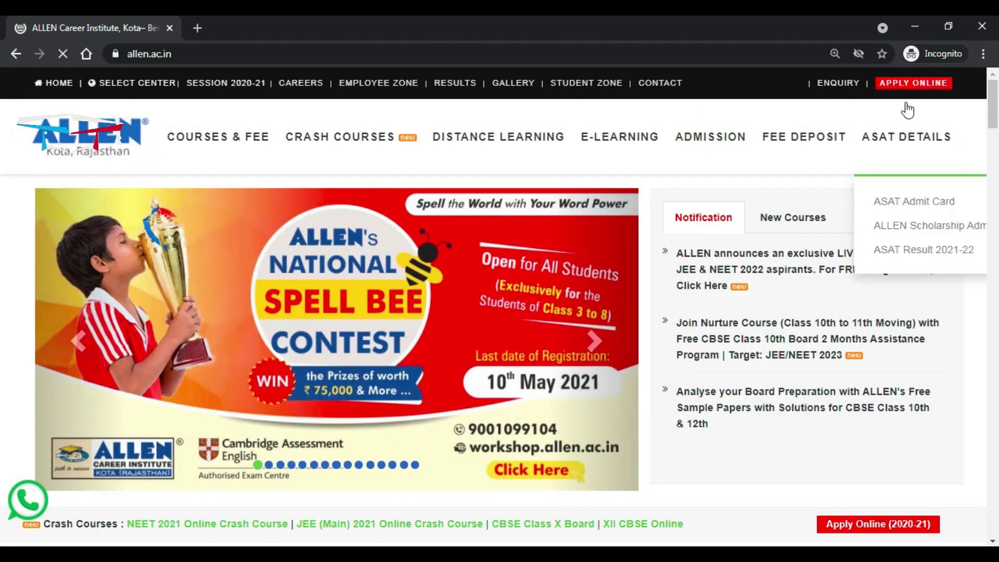
pyautogui.click(914, 86)
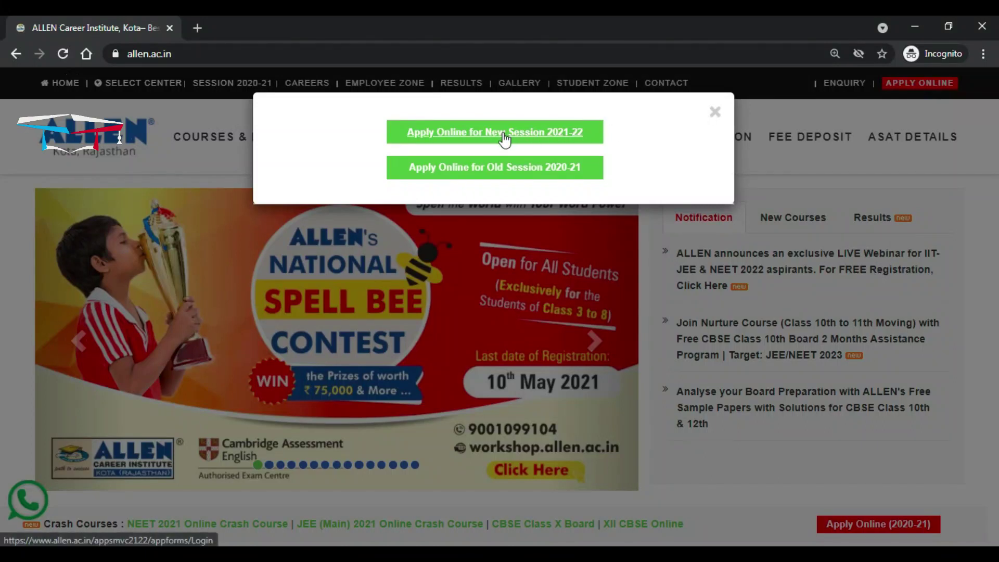
pyautogui.click(505, 136)
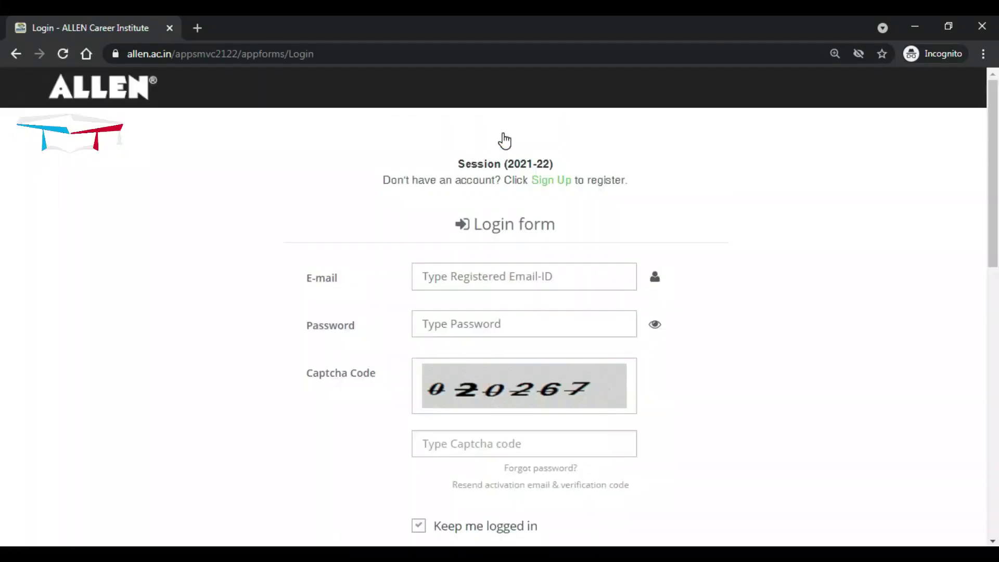
pyautogui.click(555, 188)
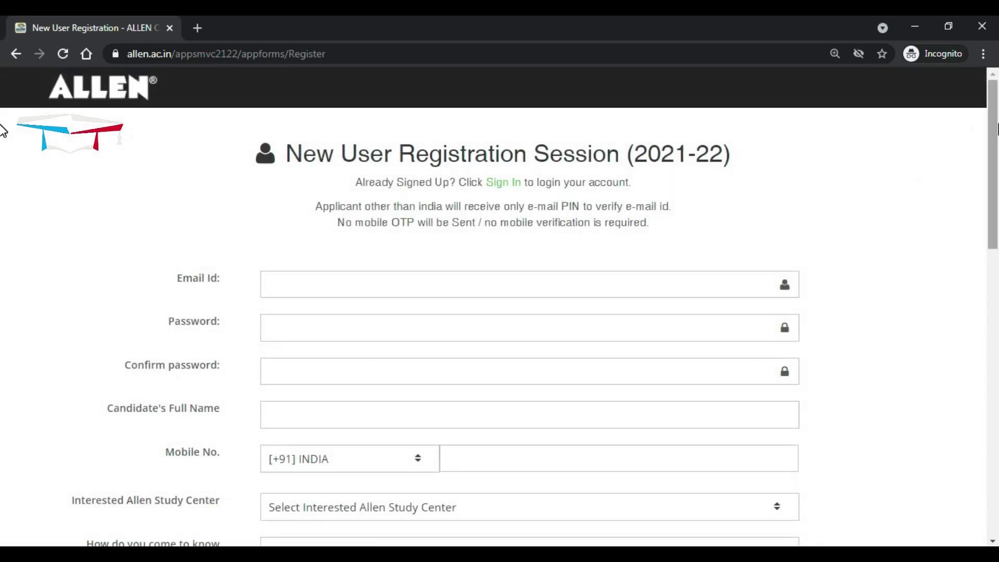
# Review the registration form's fields, including the options for interested study center and how the applicant came to know about ALLEN.
pyautogui.scroll(-1, 3, 133)
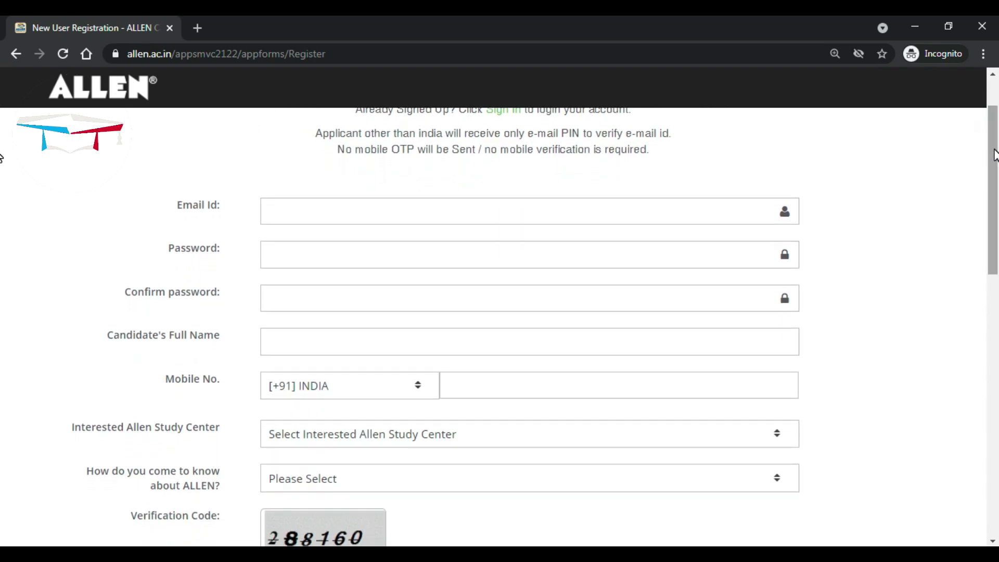
pyautogui.doubleClick(182, 206)
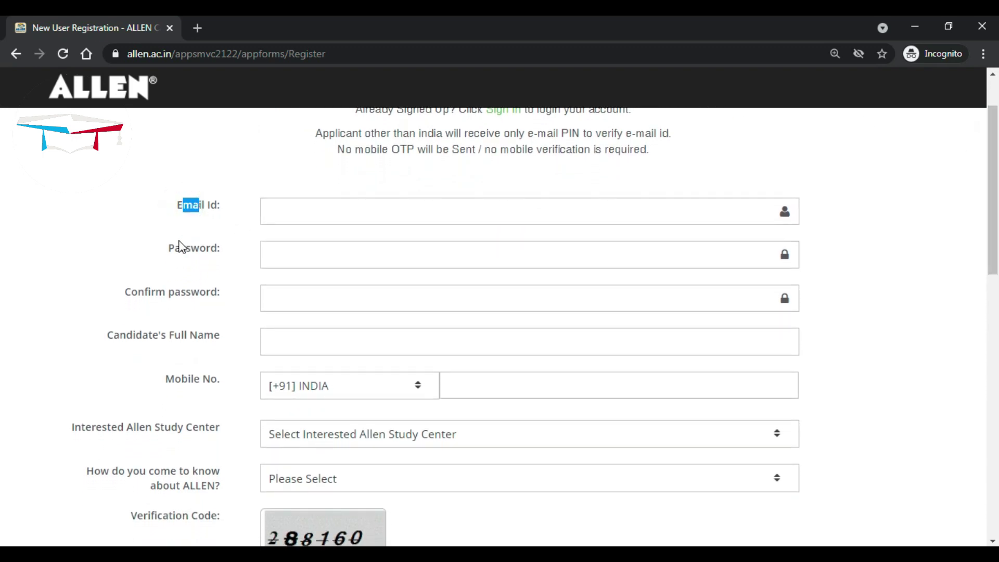
pyautogui.moveTo(169, 247); pyautogui.dragTo(213, 259)
pyautogui.click(144, 305)
pyautogui.moveTo(106, 336); pyautogui.dragTo(205, 339)
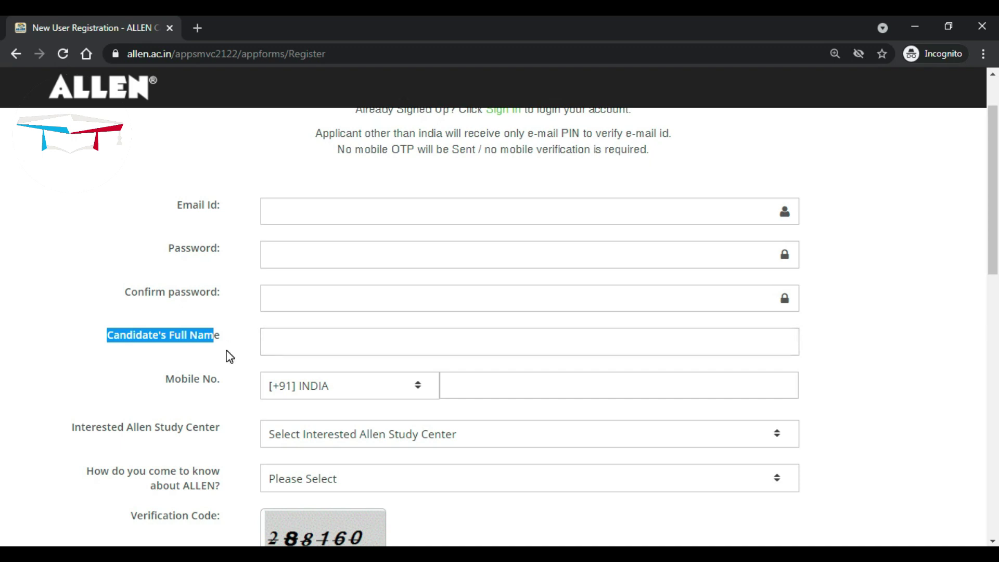
pyautogui.click(157, 387)
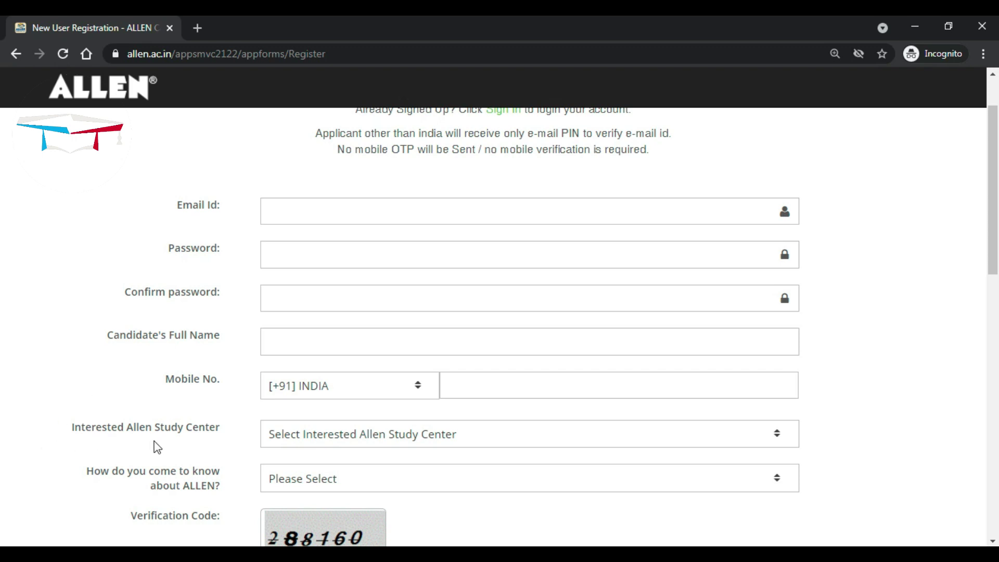
pyautogui.click(285, 440)
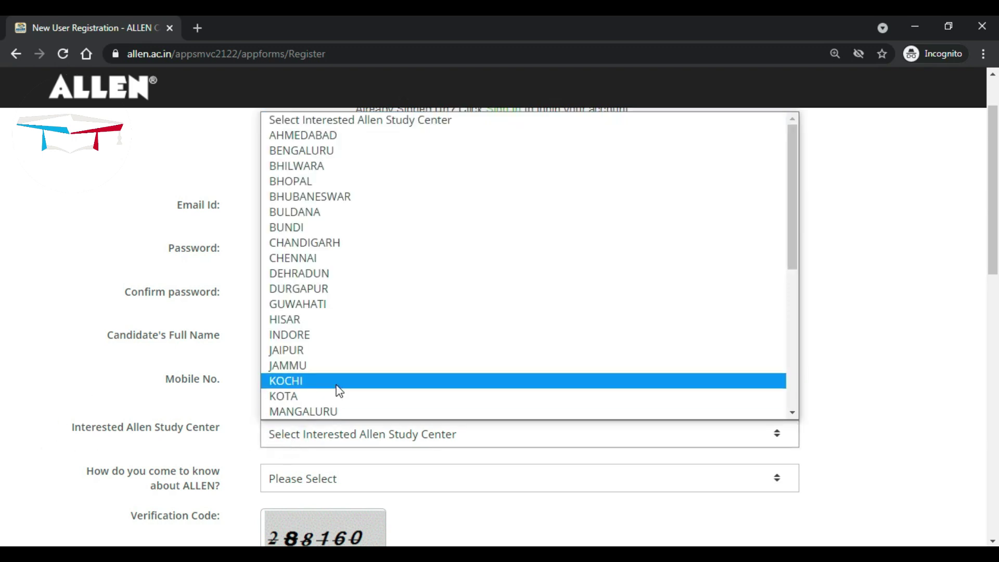
pyautogui.click(874, 259)
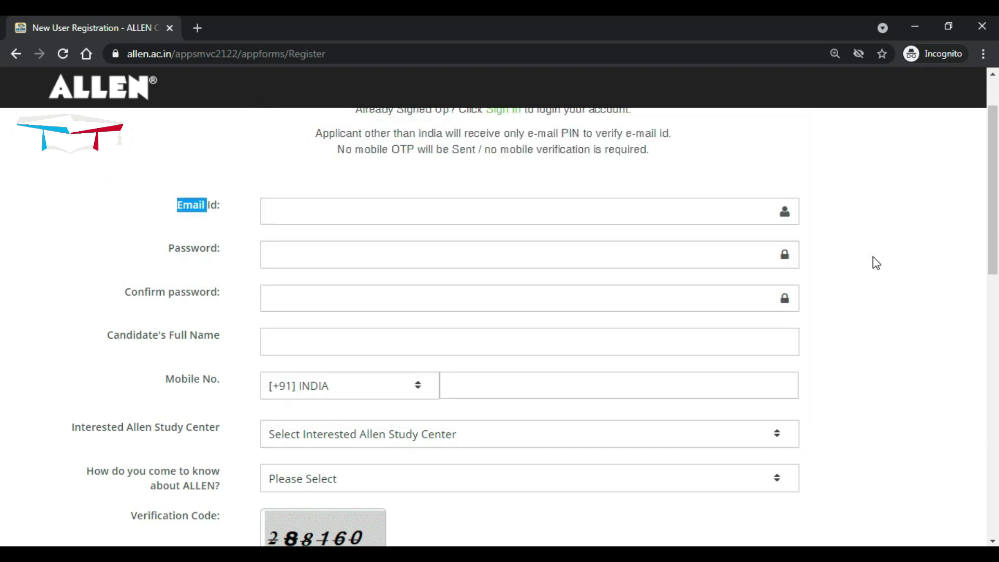
pyautogui.scroll(-2, 989, 219)
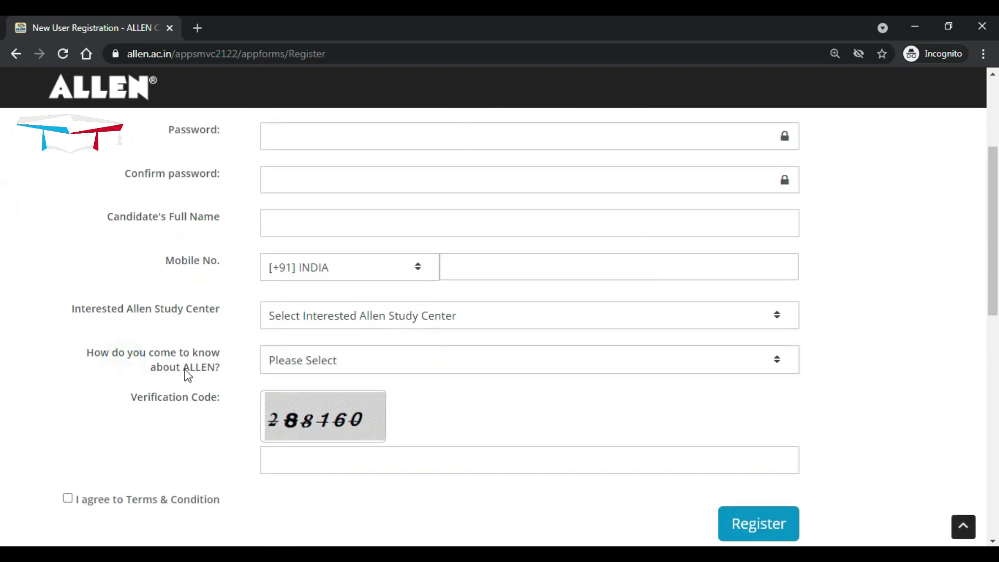
pyautogui.click(286, 360)
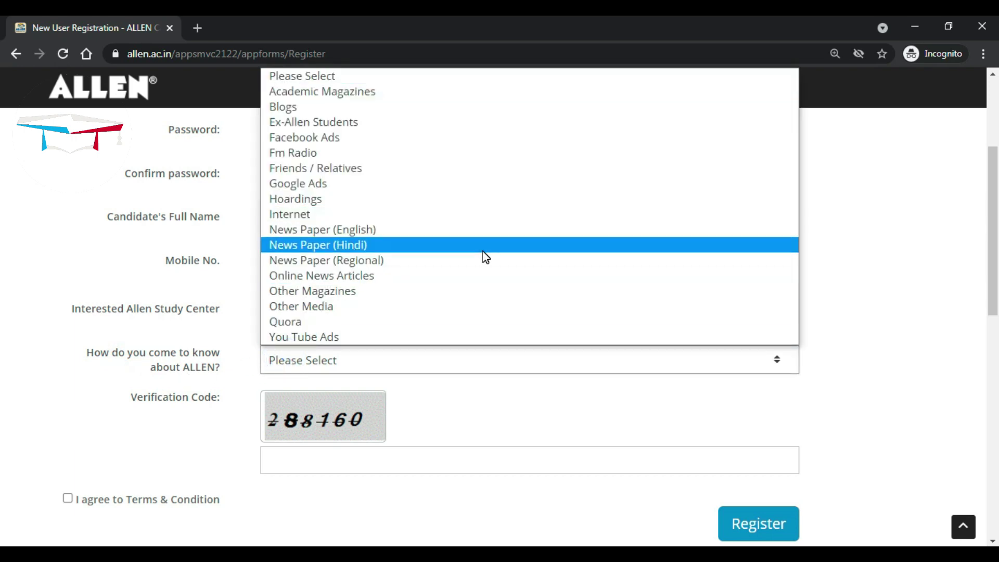
pyautogui.click(876, 297)
pyautogui.click(266, 459)
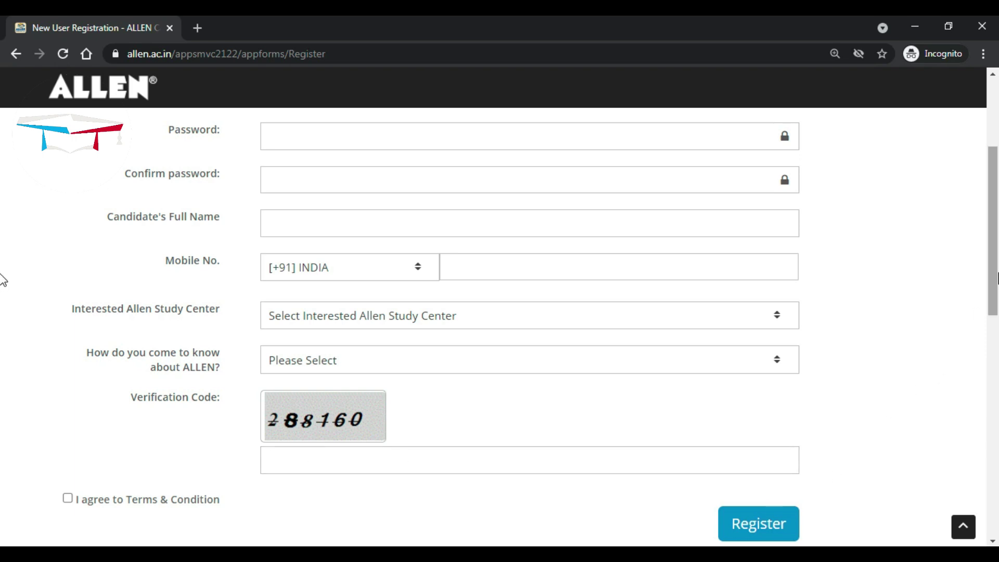
# Complete the registration form with study center KOTA, source Other Media and the verification code, accept the terms and register.
pyautogui.scroll(1, 994, 242)
pyautogui.scroll(3, 994, 242)
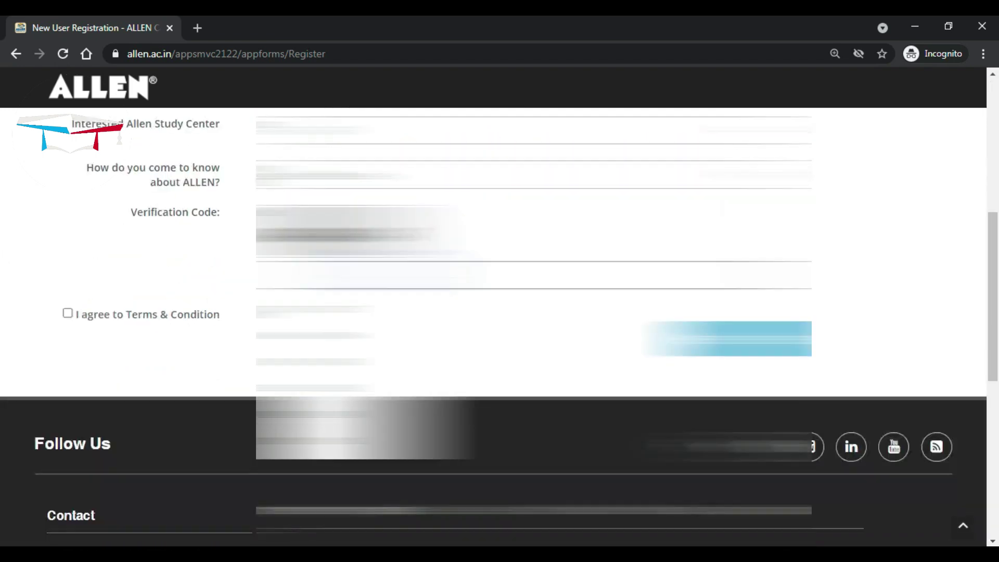
pyautogui.moveTo(993, 296); pyautogui.dragTo(994, 297)
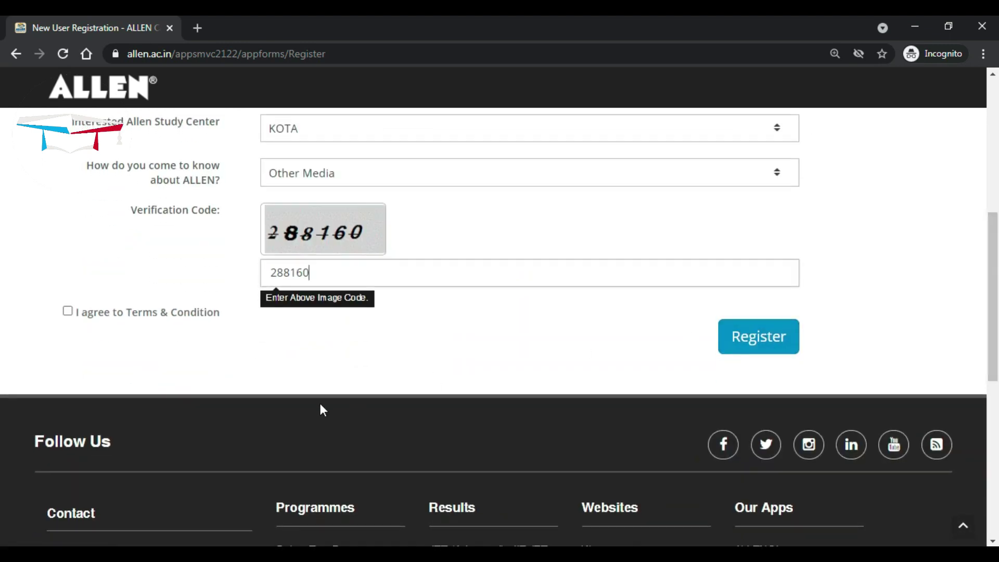
pyautogui.click(67, 311)
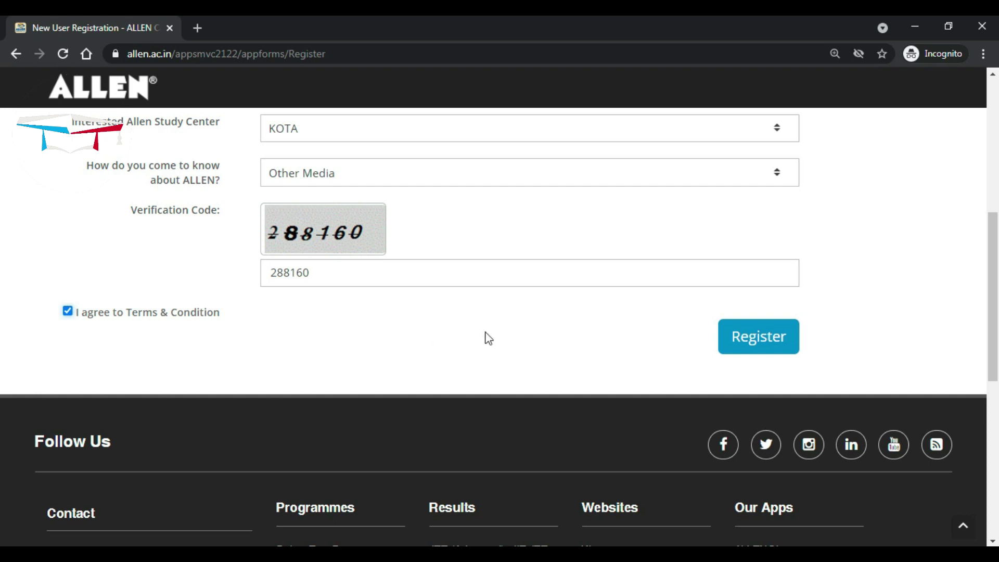
pyautogui.click(746, 339)
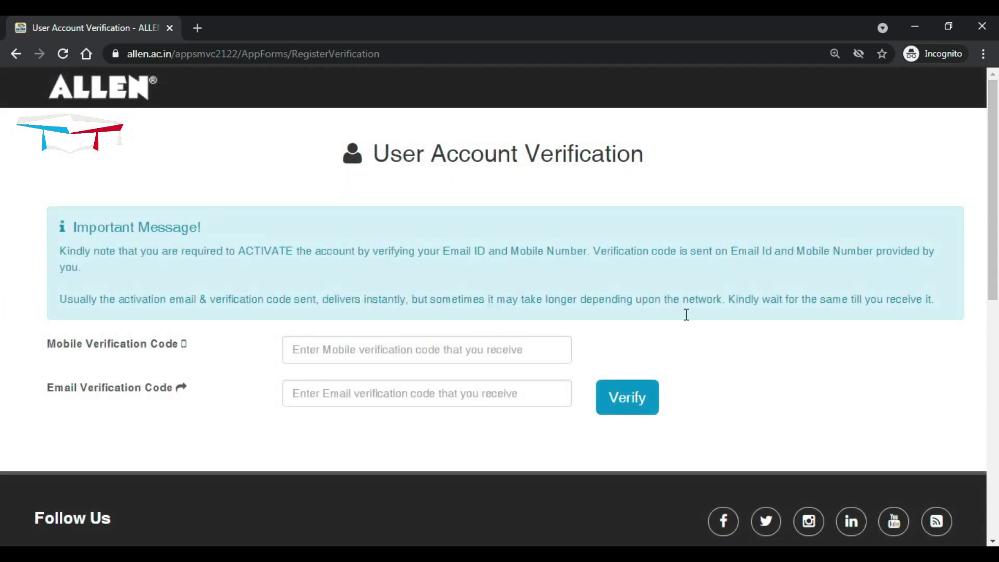
# Enter the mobile and email verification codes and verify the new account.
pyautogui.click(469, 355)
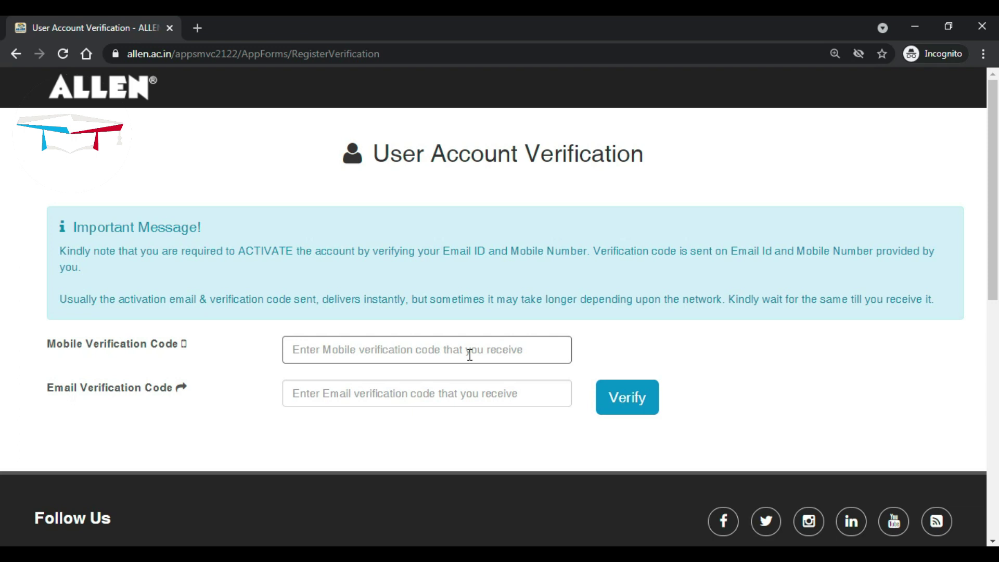
pyautogui.click(470, 355)
pyautogui.click(470, 383)
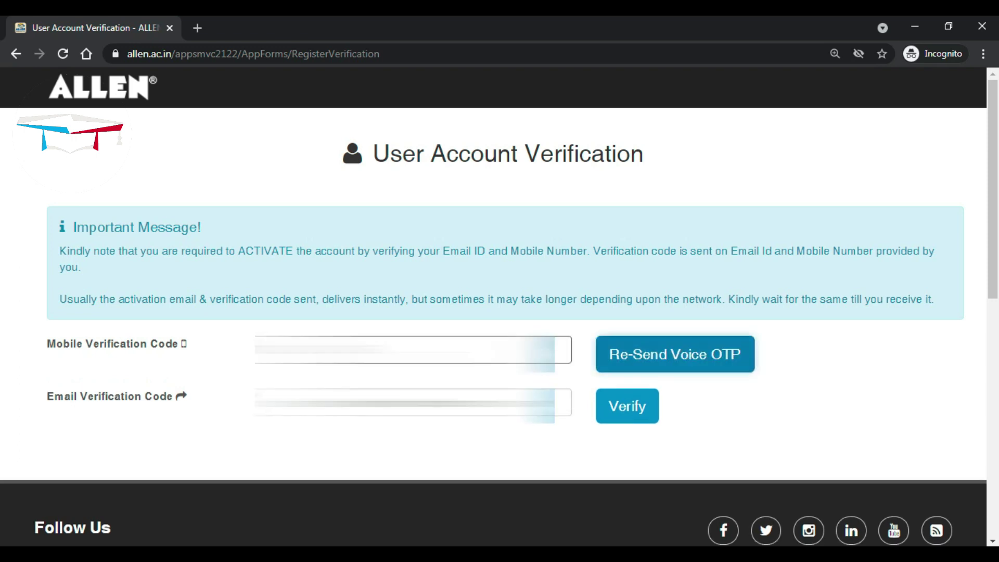
pyautogui.click(470, 400)
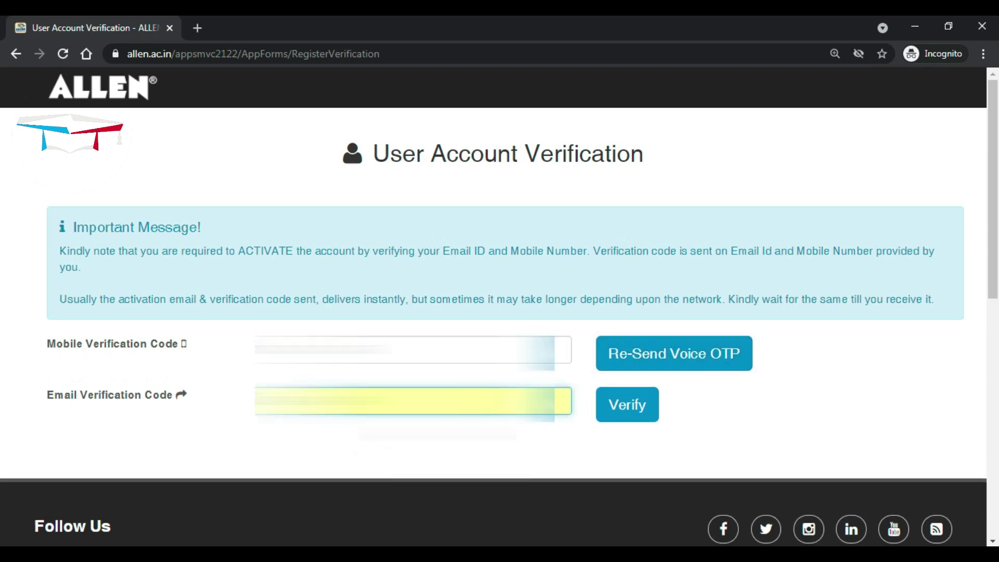
pyautogui.click(602, 404)
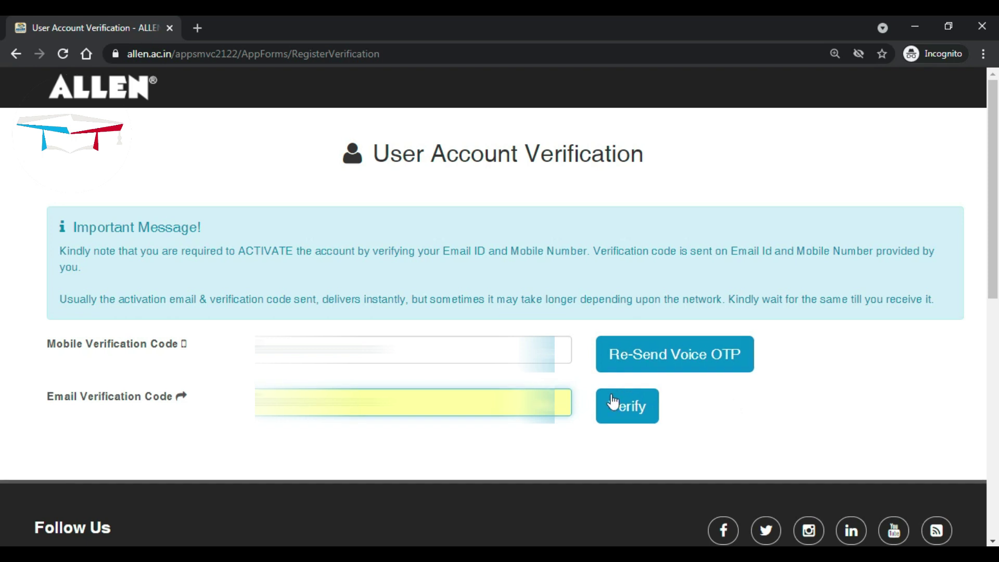
pyautogui.click(643, 418)
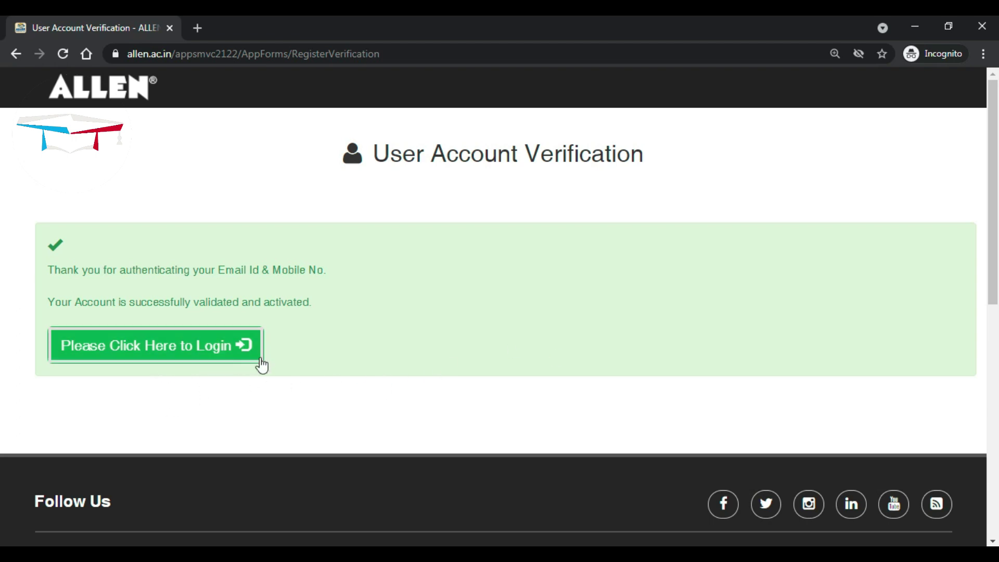
# Log in with the registered e-mail, account password and captcha code, leaving Keep me logged in unchecked.
pyautogui.click(220, 358)
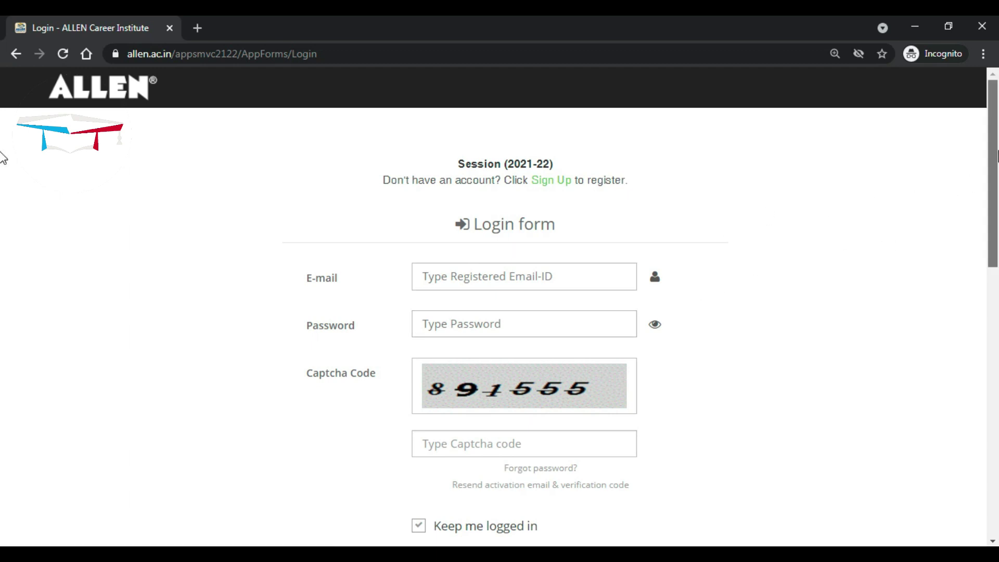
pyautogui.scroll(-1, 994, 174)
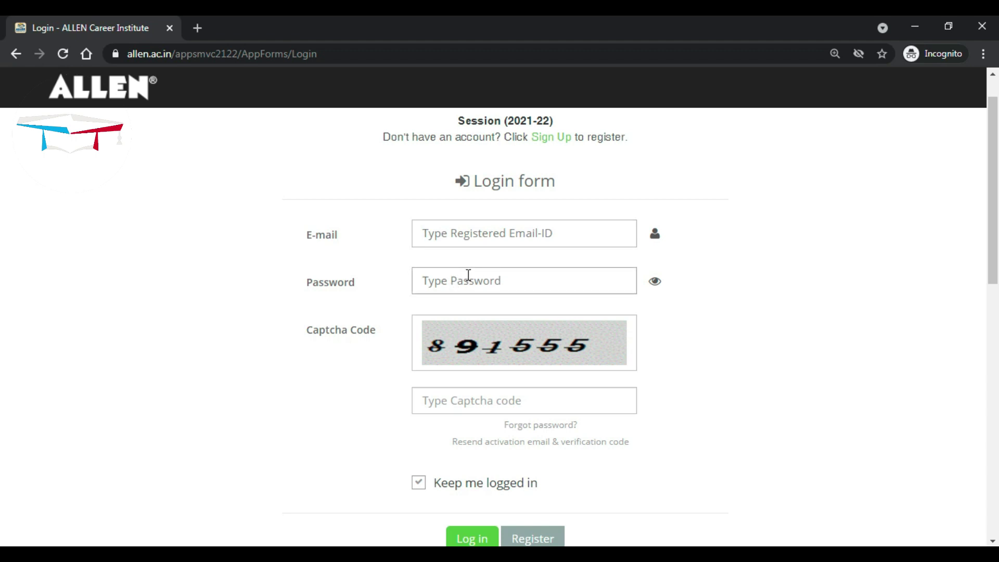
pyautogui.click(471, 483)
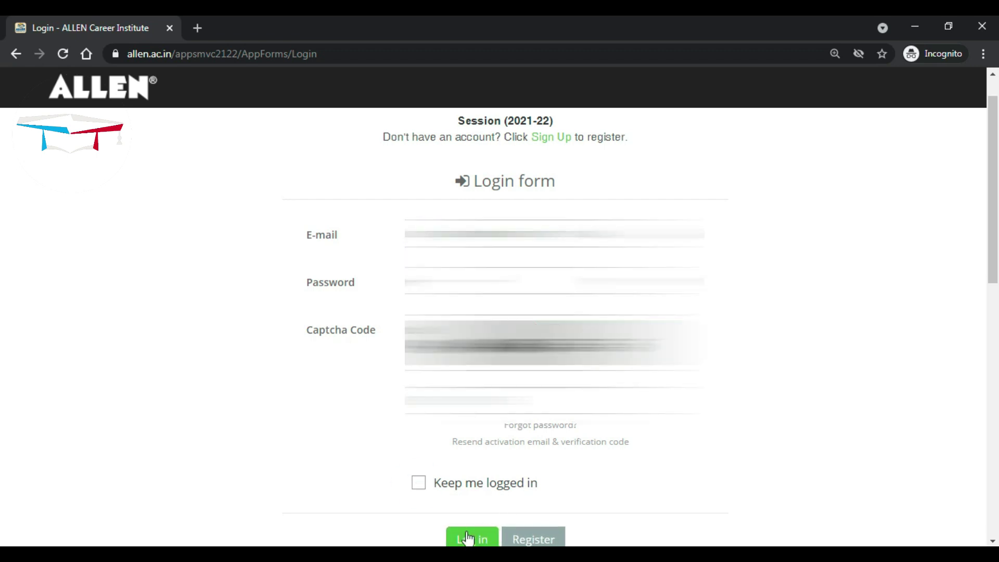
pyautogui.click(471, 538)
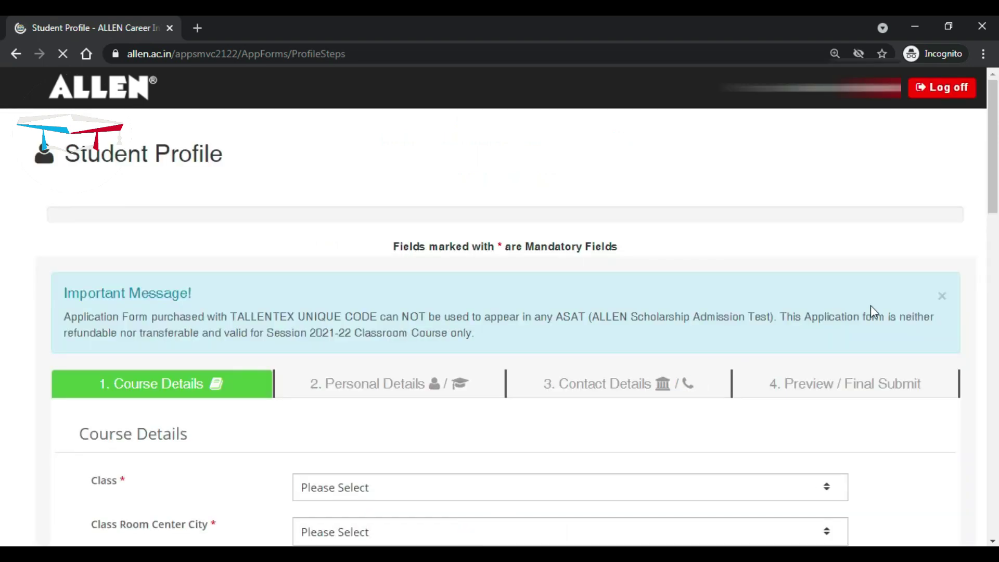
# Look over the profile's sections and set the class to Class X to XI in Course Details.
pyautogui.scroll(-2, 995, 193)
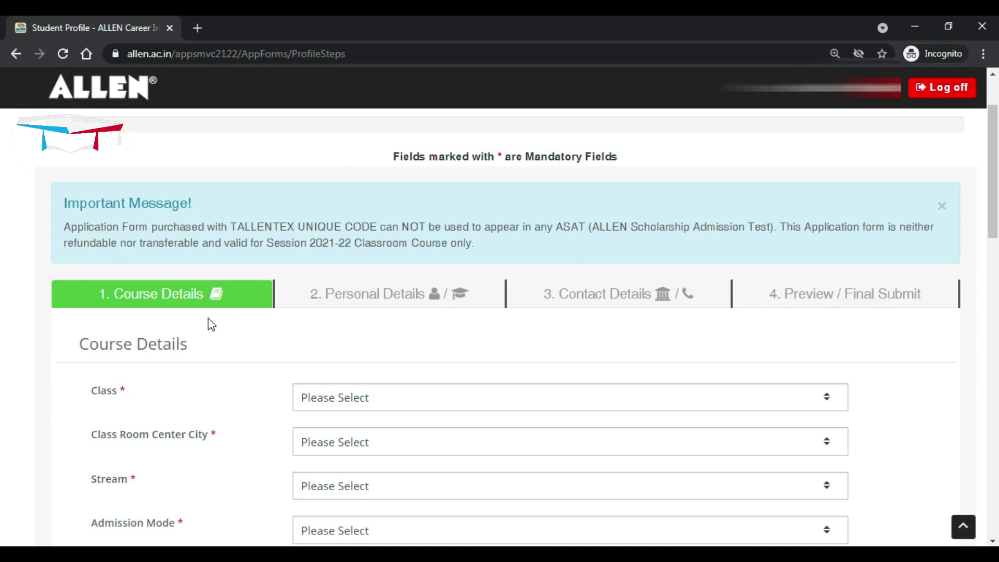
pyautogui.click(190, 314)
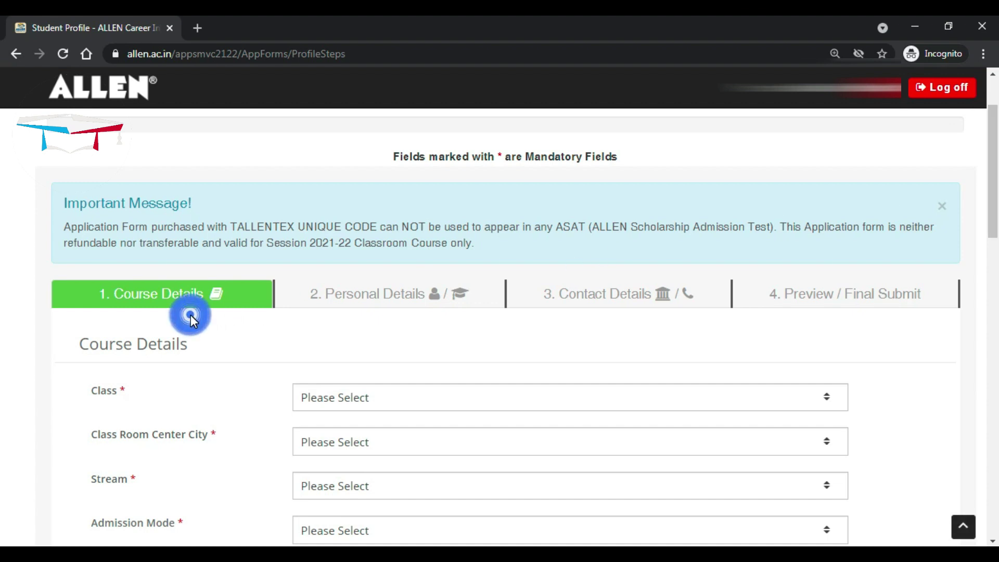
pyautogui.click(380, 312)
pyautogui.click(584, 316)
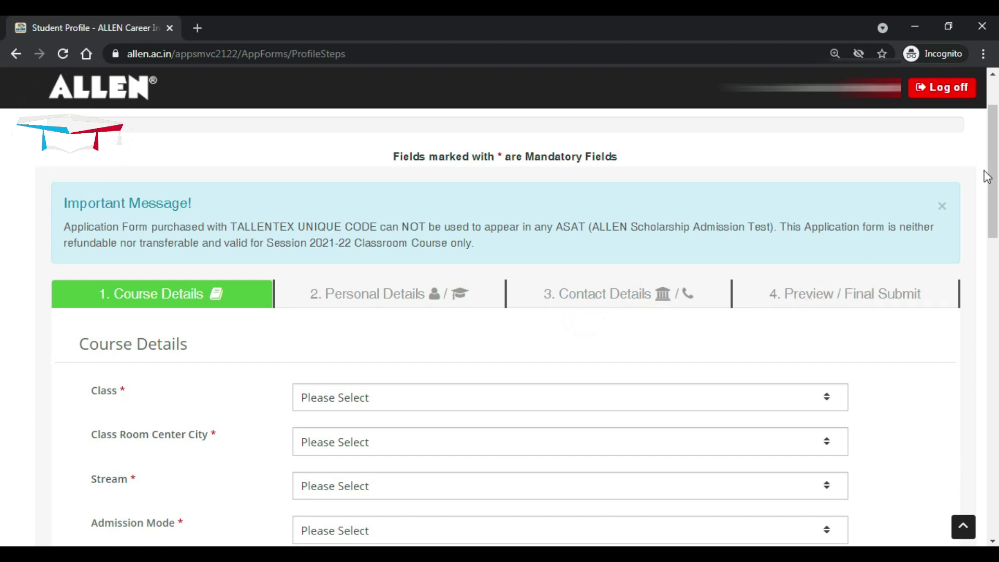
pyautogui.moveTo(992, 155); pyautogui.dragTo(989, 204)
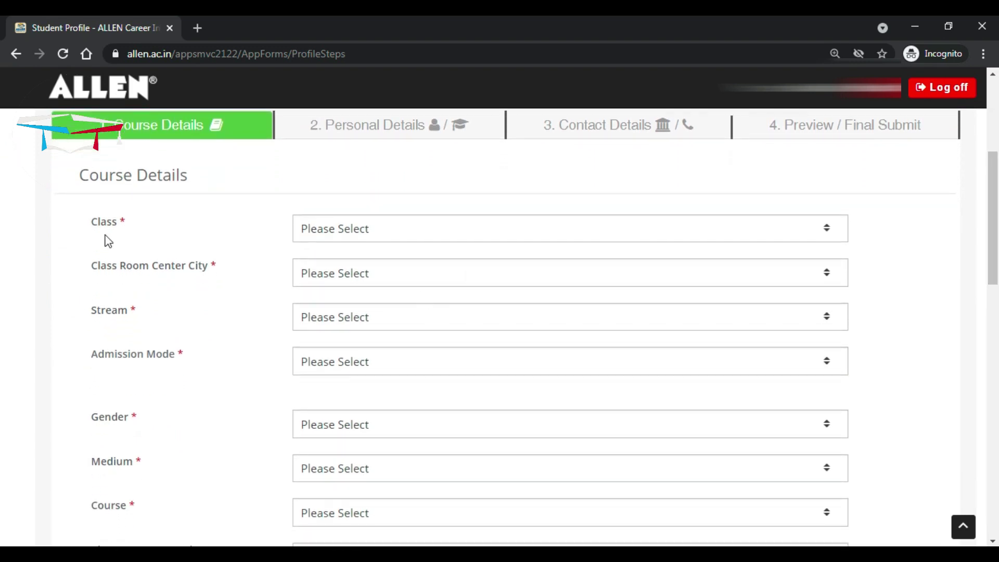
pyautogui.moveTo(93, 227); pyautogui.dragTo(118, 228)
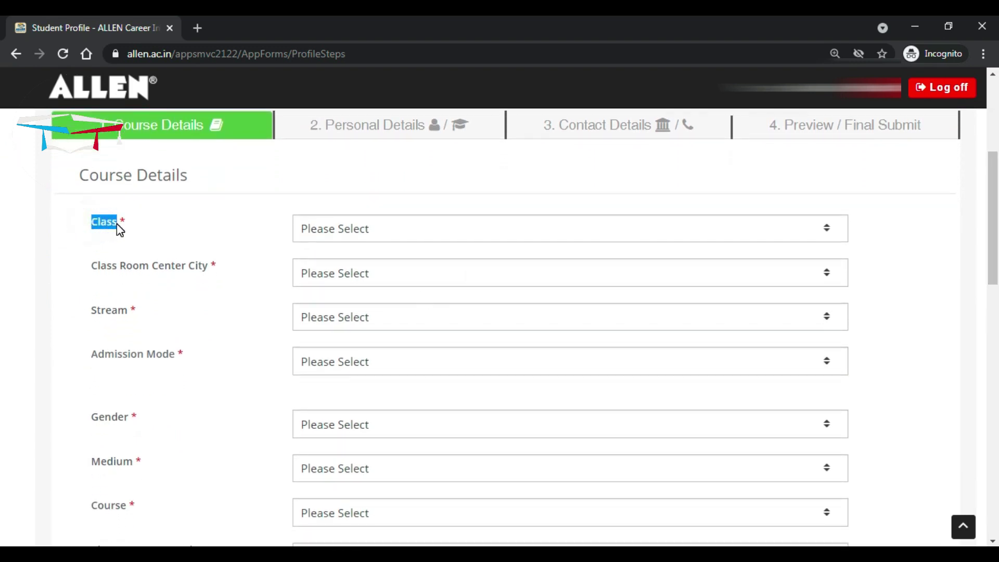
pyautogui.click(345, 236)
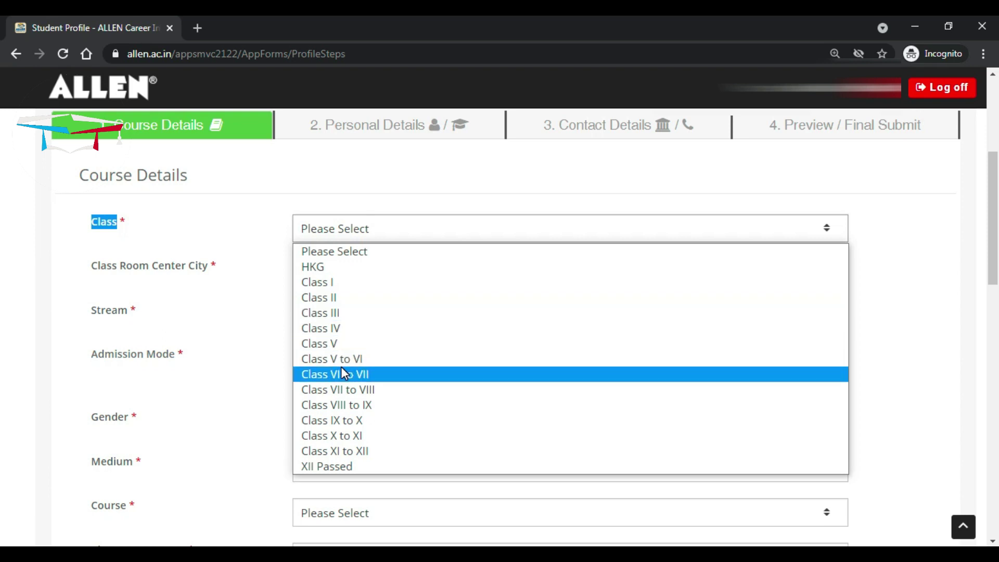
pyautogui.click(330, 436)
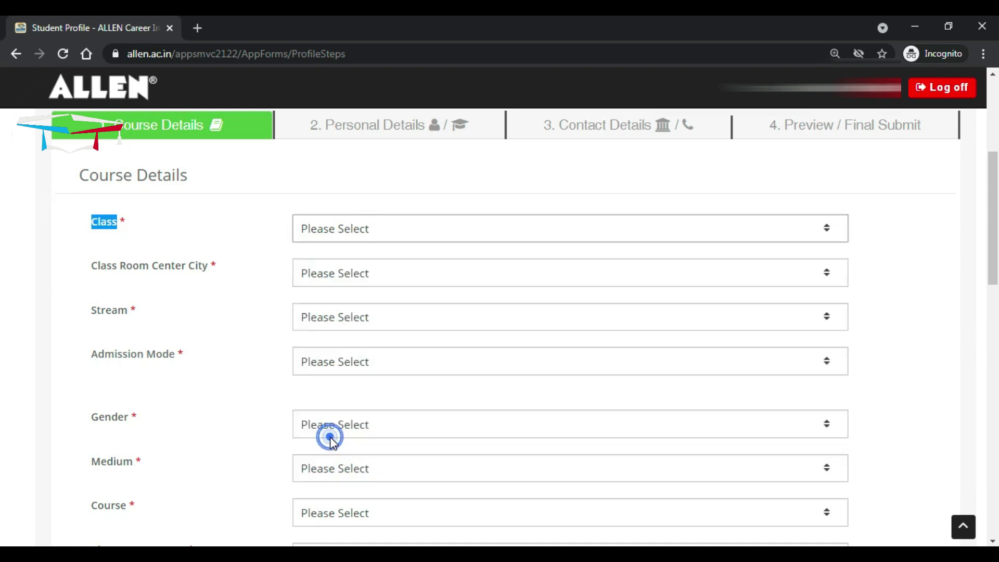
# Choose Kota as the class room center city.
pyautogui.click(88, 270)
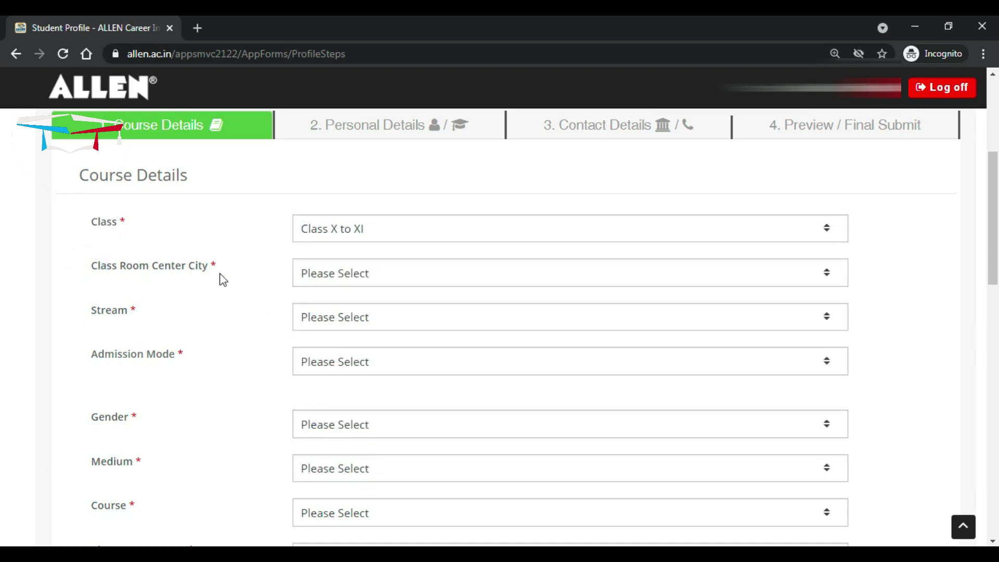
pyautogui.click(347, 278)
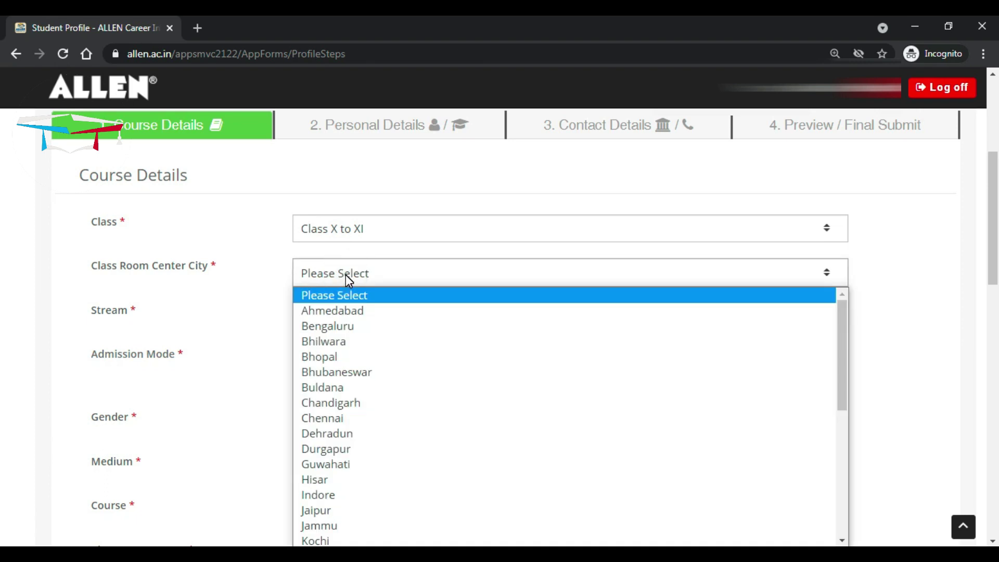
pyautogui.press('k')
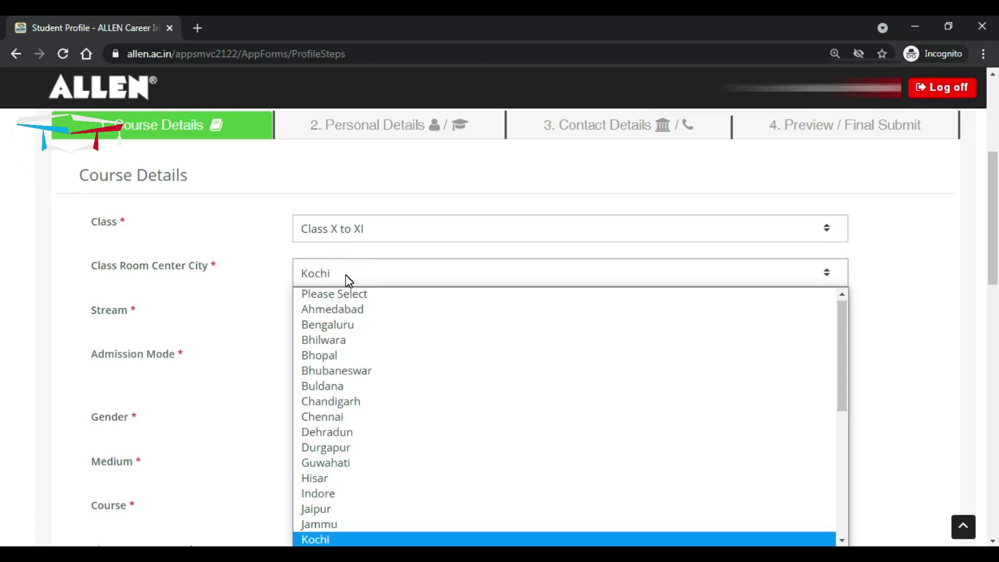
pyautogui.press('k')
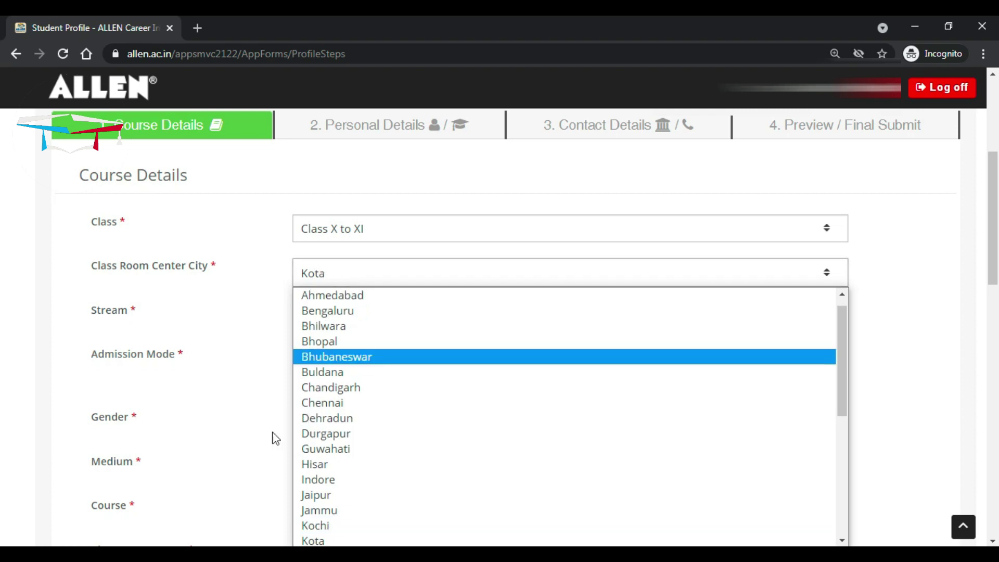
pyautogui.click(312, 540)
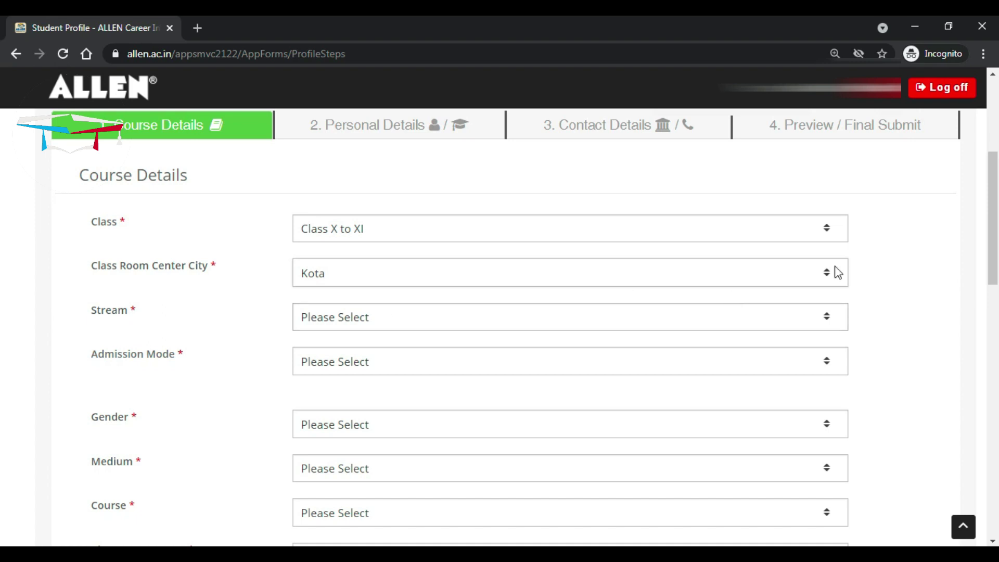
# Set the stream to Pre-Medical and the admission mode to Through ASAT (ALLEN Scholarship Admission Test).
pyautogui.scroll(-1, 995, 247)
pyautogui.click(588, 262)
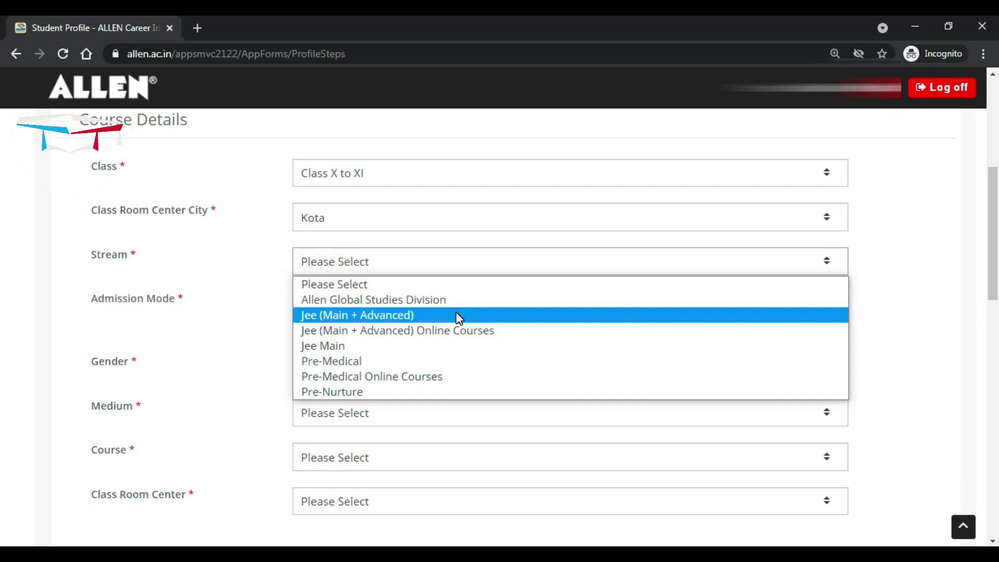
pyautogui.click(414, 361)
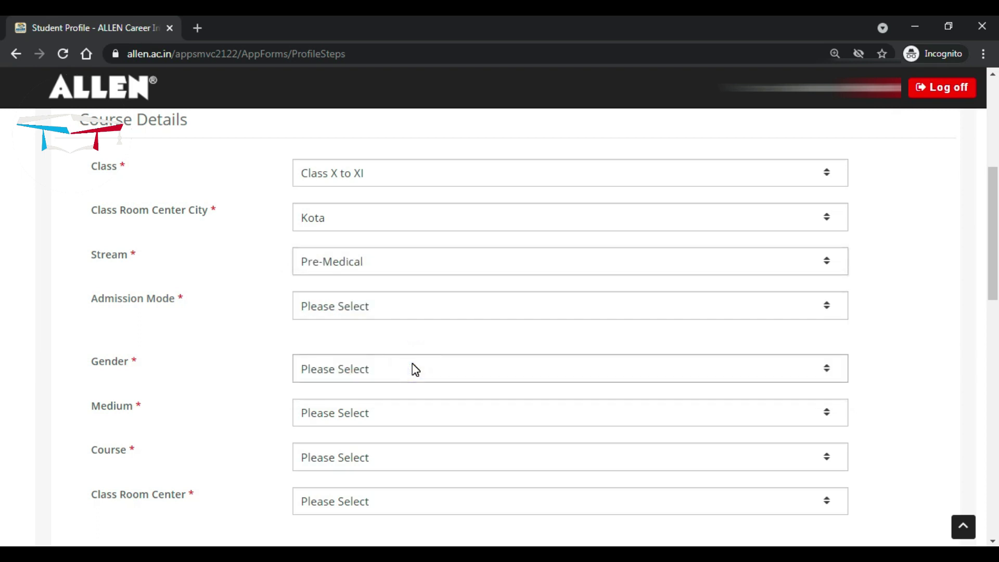
pyautogui.click(344, 311)
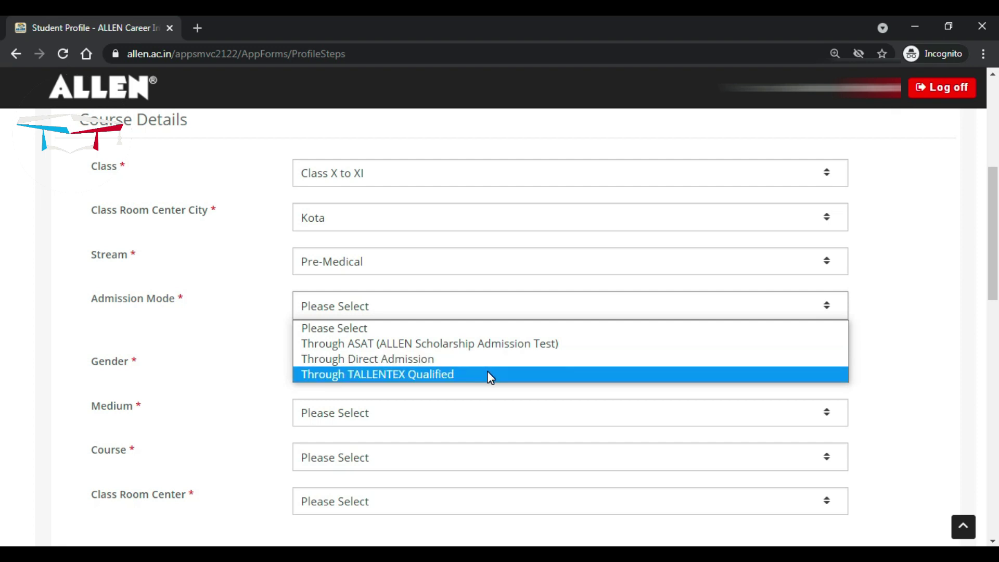
pyautogui.click(491, 345)
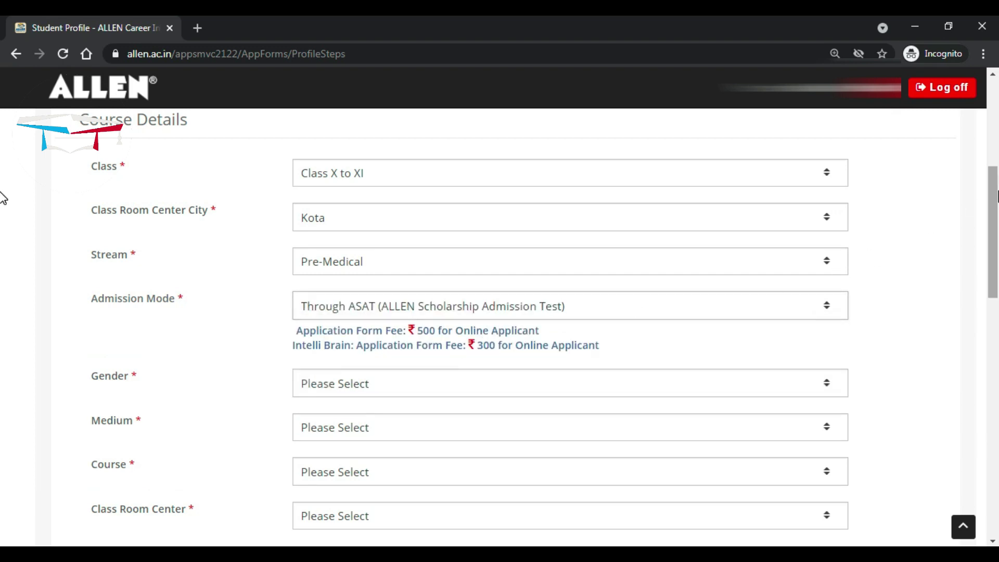
# Examine the remaining course fields, including course, class room center, test center and the available test date options.
pyautogui.moveTo(988, 198); pyautogui.dragTo(988, 246)
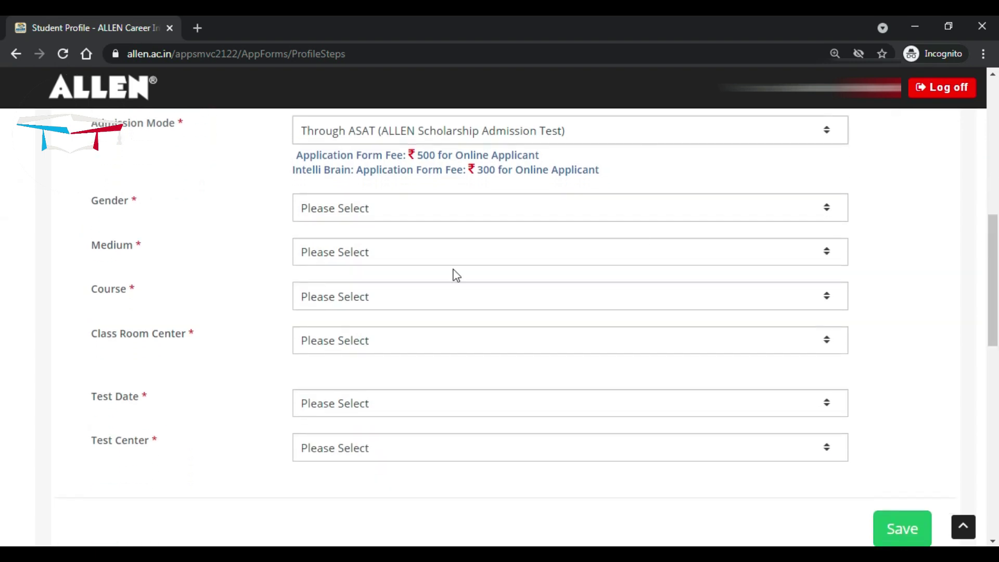
pyautogui.doubleClick(99, 291)
pyautogui.moveTo(98, 334); pyautogui.dragTo(162, 336)
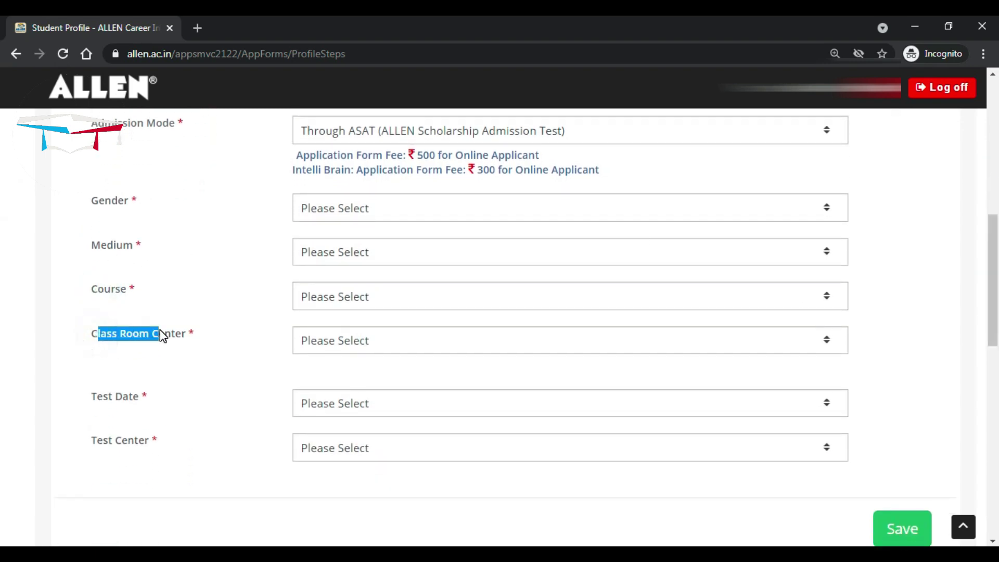
pyautogui.moveTo(108, 397); pyautogui.dragTo(128, 398)
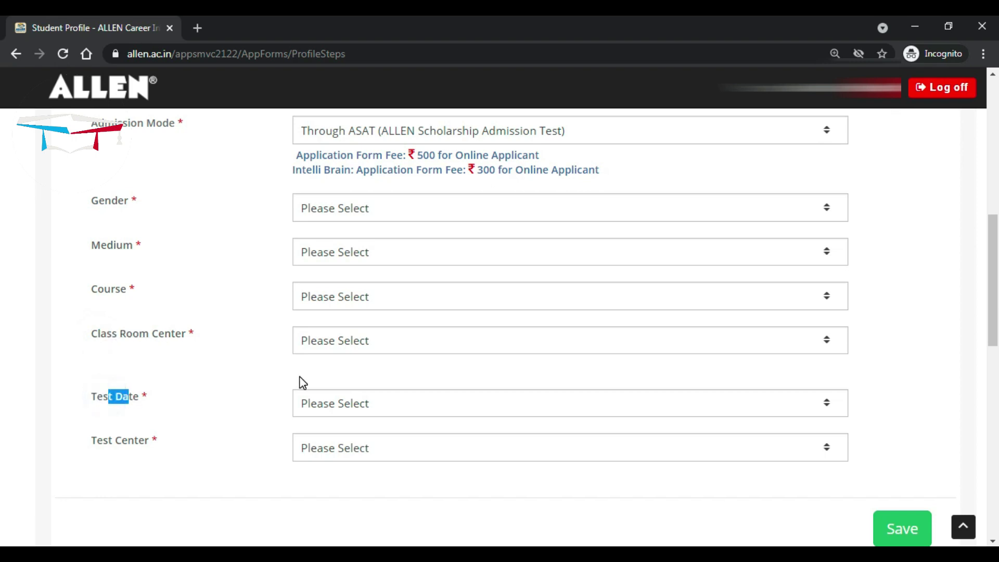
pyautogui.click(314, 404)
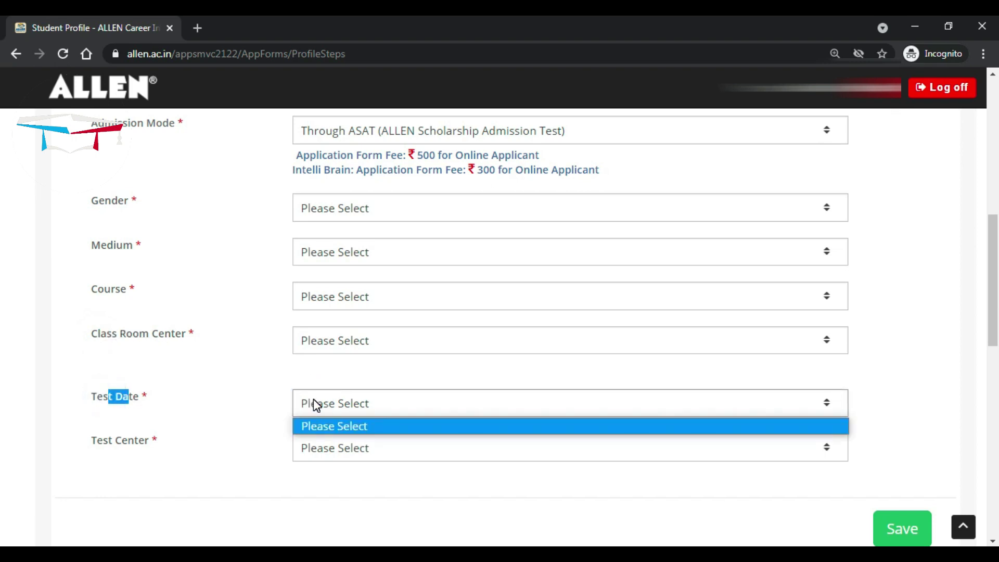
pyautogui.click(177, 430)
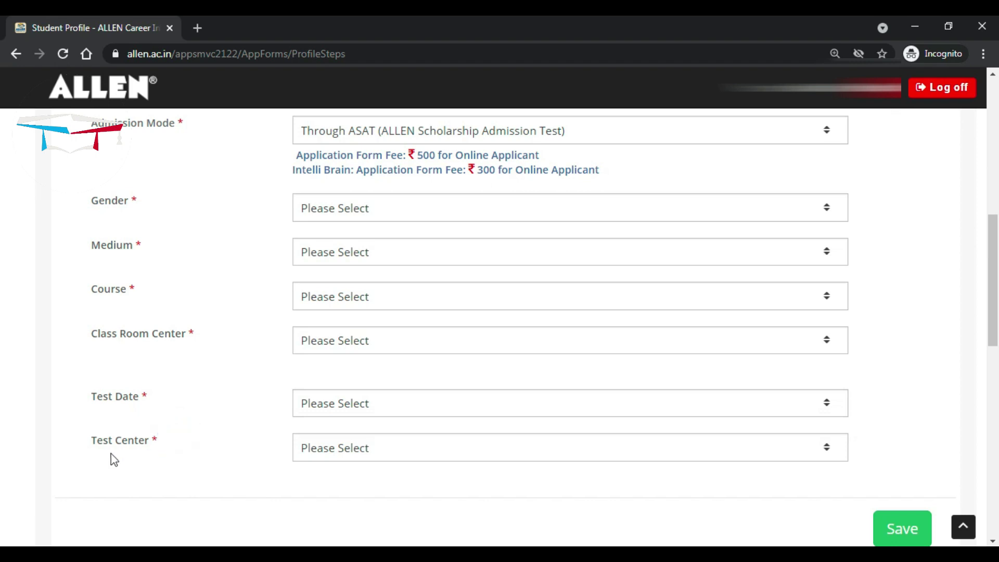
pyautogui.moveTo(102, 441); pyautogui.dragTo(146, 441)
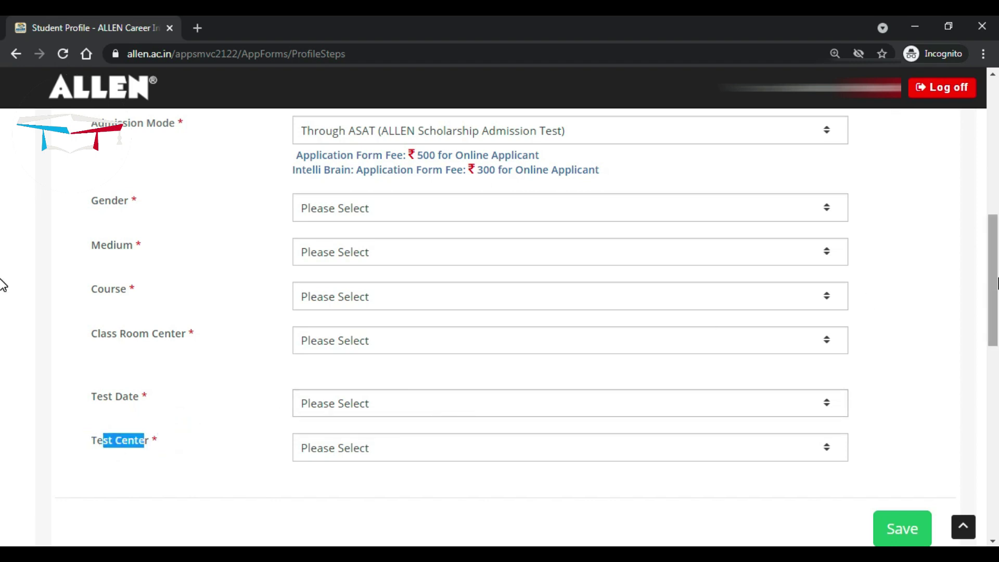
pyautogui.scroll(1, 3, 278)
pyautogui.scroll(5, 3, 278)
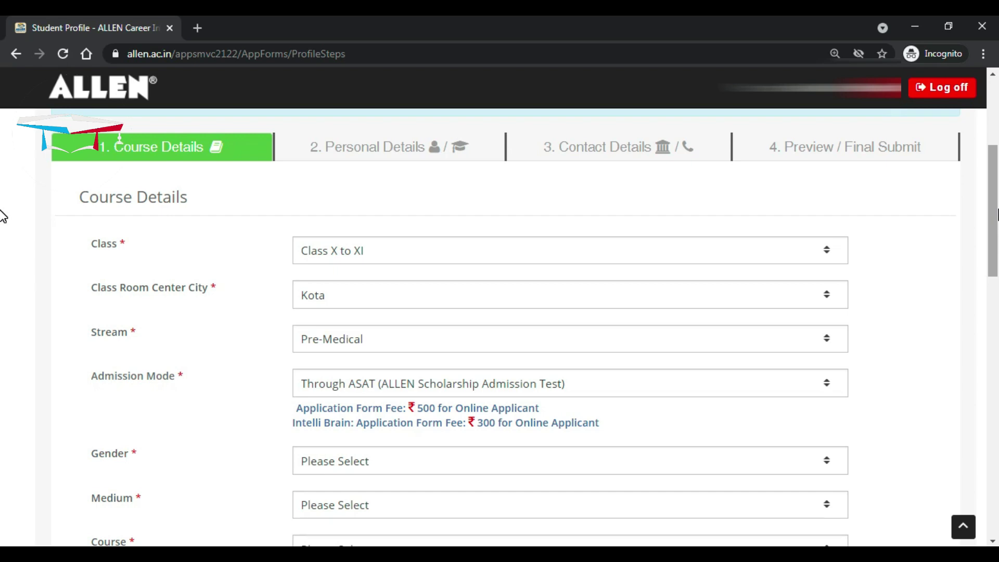
# Complete the course details with gender Male, course NURTURE (X to XI moving students) PHASE-III, class room center Kota, test date 25 Apr 2021 and test center Online.
pyautogui.scroll(-4, 486, 373)
pyautogui.click(486, 372)
pyautogui.click(486, 424)
pyautogui.scroll(-3, 697, 365)
pyautogui.click(423, 422)
pyautogui.click(424, 431)
pyautogui.scroll(-2, 697, 312)
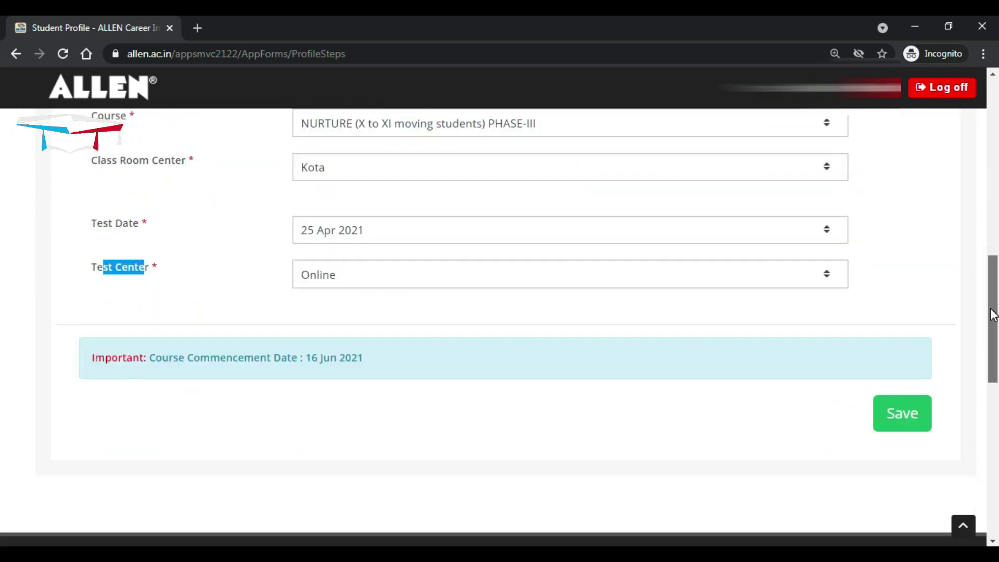
pyautogui.scroll(-2, 992, 315)
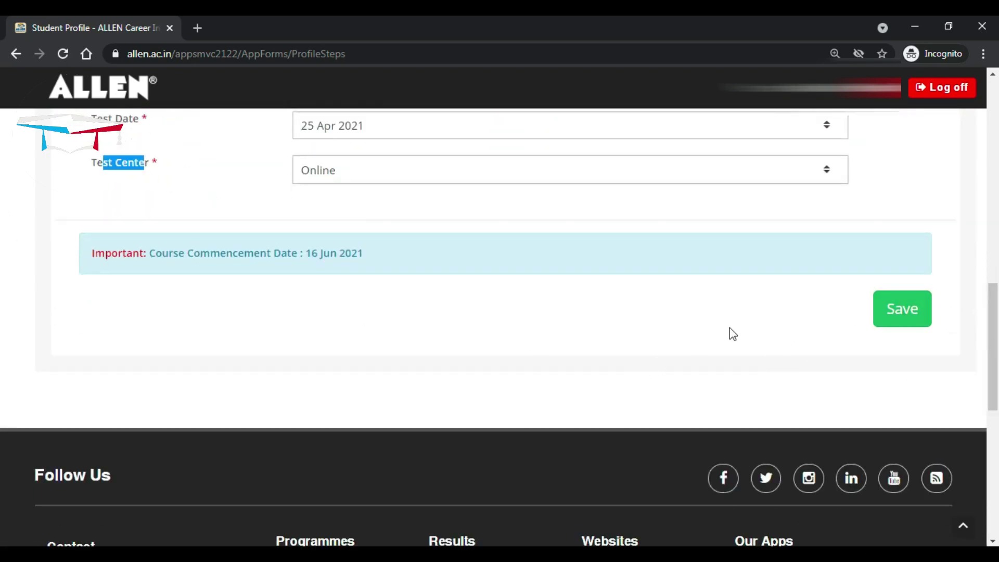
# Check the completed course details from beginning to end and save them.
pyautogui.scroll(10, 2, 285)
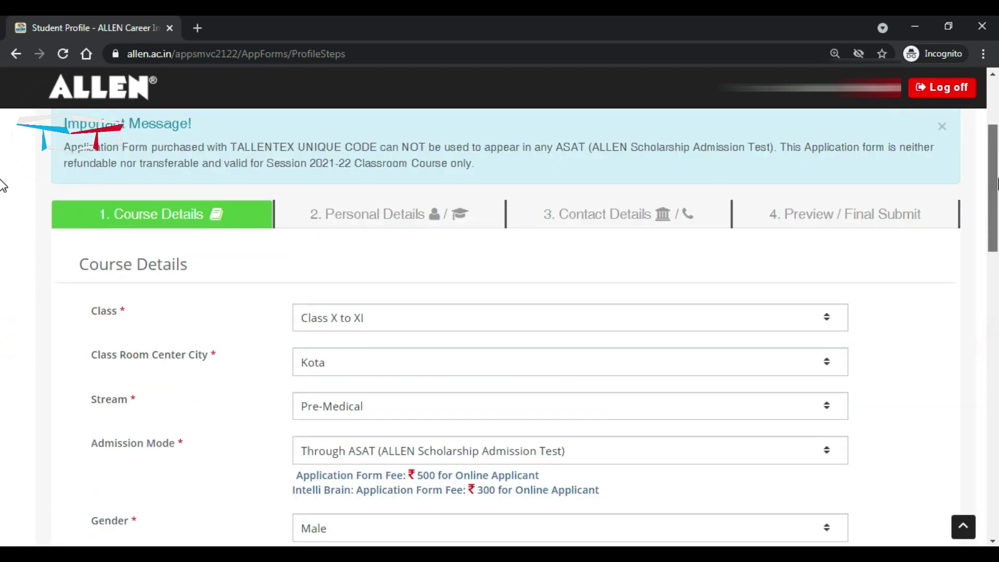
pyautogui.scroll(-8, 993, 308)
pyautogui.scroll(-3, 993, 308)
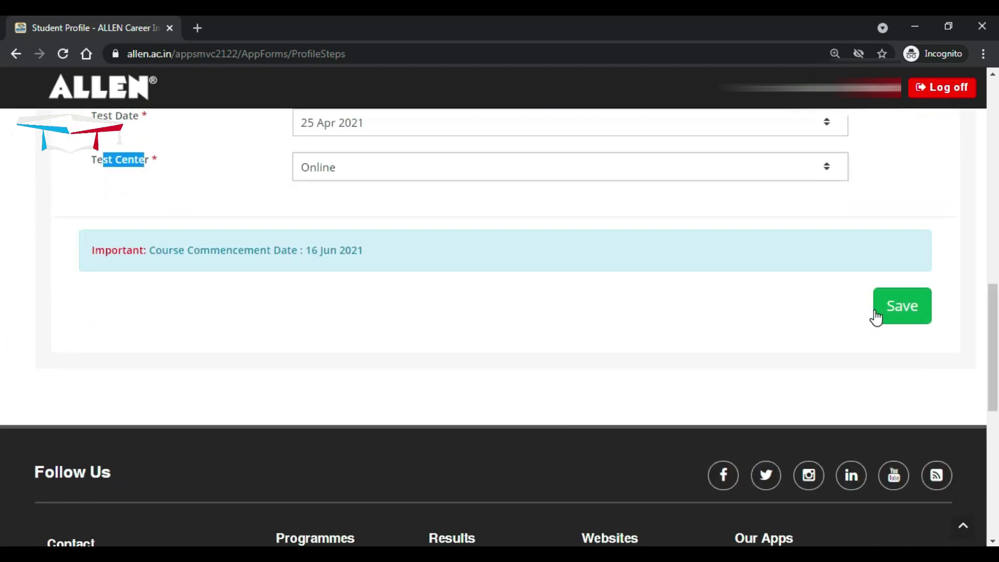
pyautogui.click(903, 312)
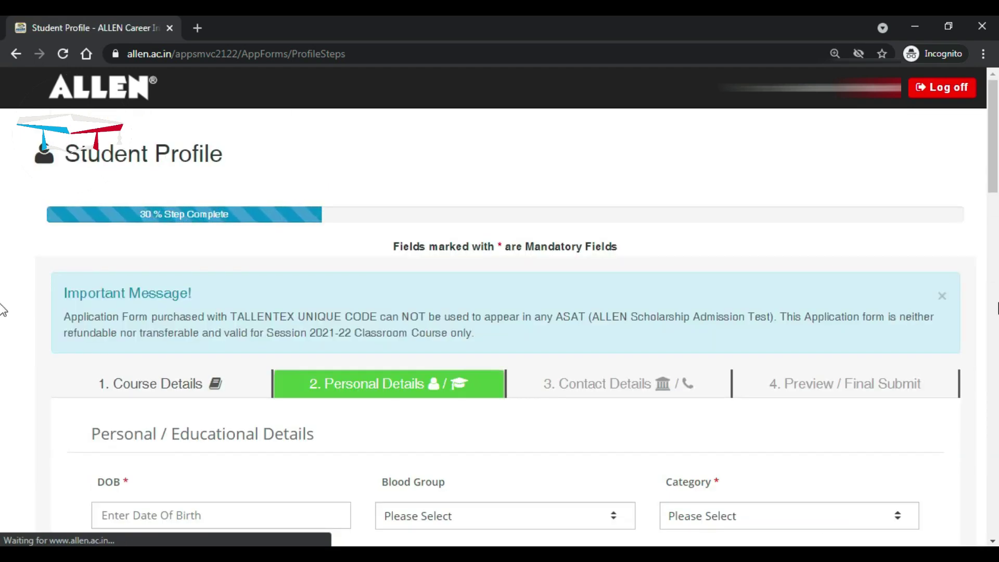
# Complete the personal and educational details with father's occupation Private Service and mother's occupation Other, and save them.
pyautogui.moveTo(995, 151); pyautogui.dragTo(994, 204)
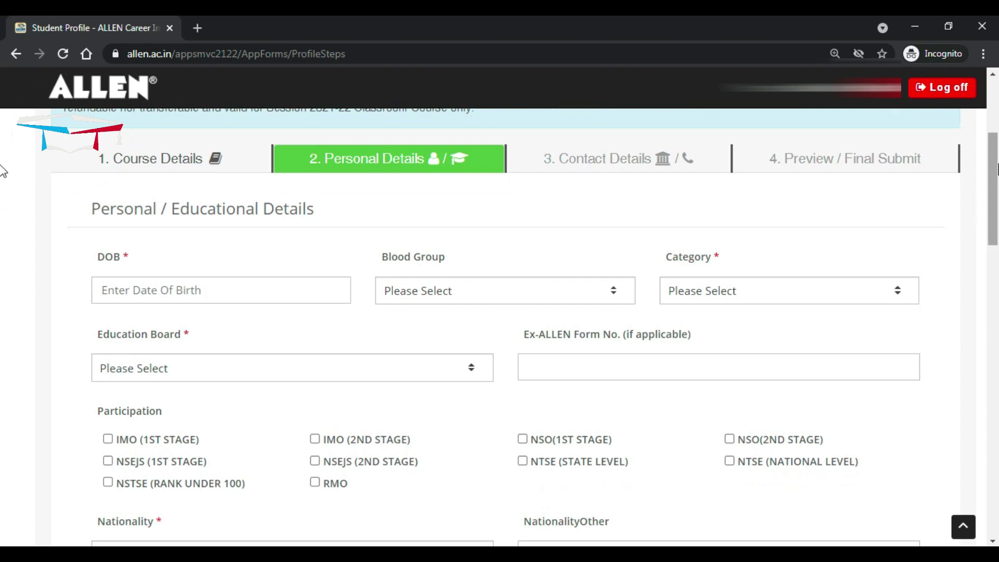
pyautogui.scroll(-1, 994, 179)
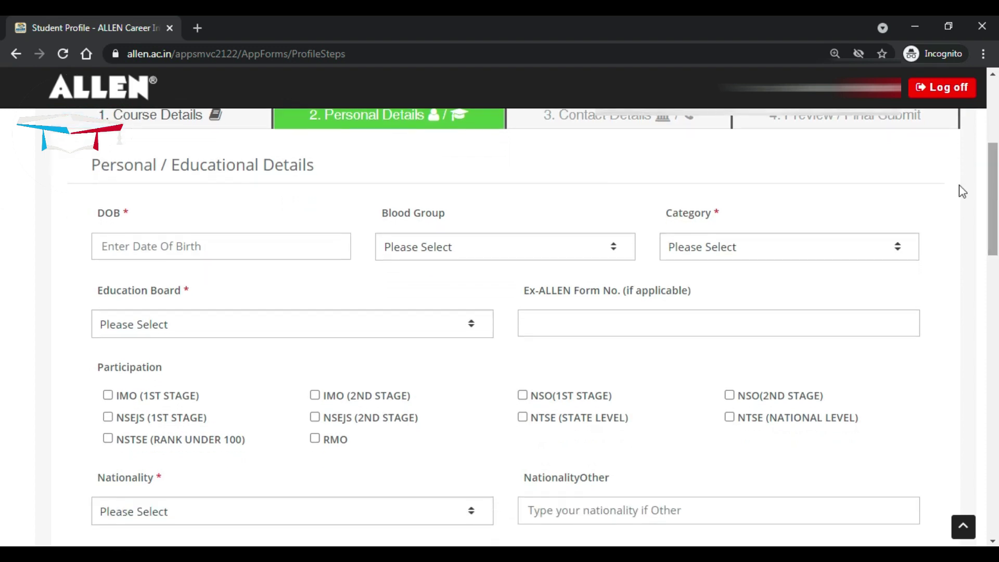
pyautogui.moveTo(121, 217); pyautogui.dragTo(135, 220)
pyautogui.moveTo(997, 183); pyautogui.dragTo(712, 336)
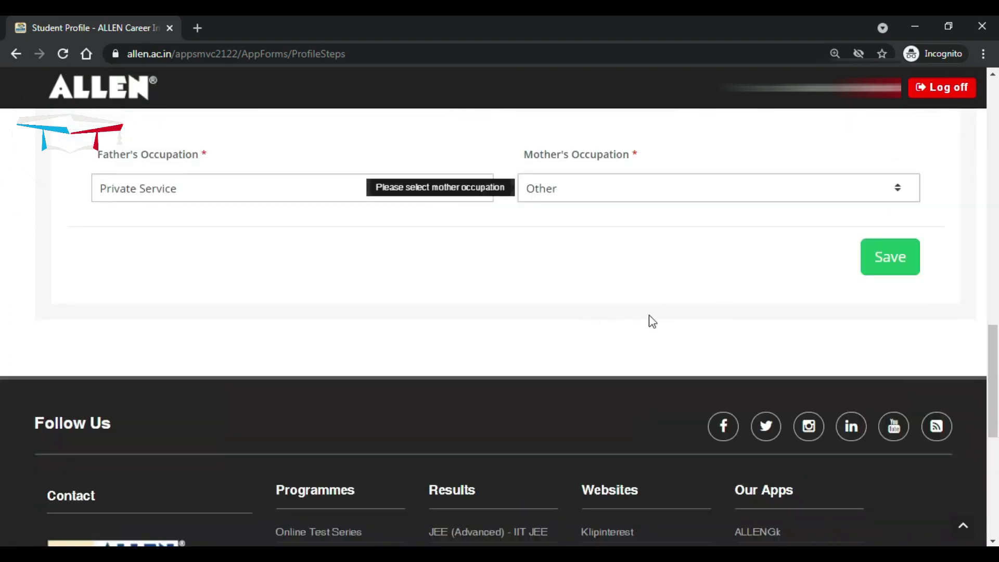
pyautogui.click(903, 273)
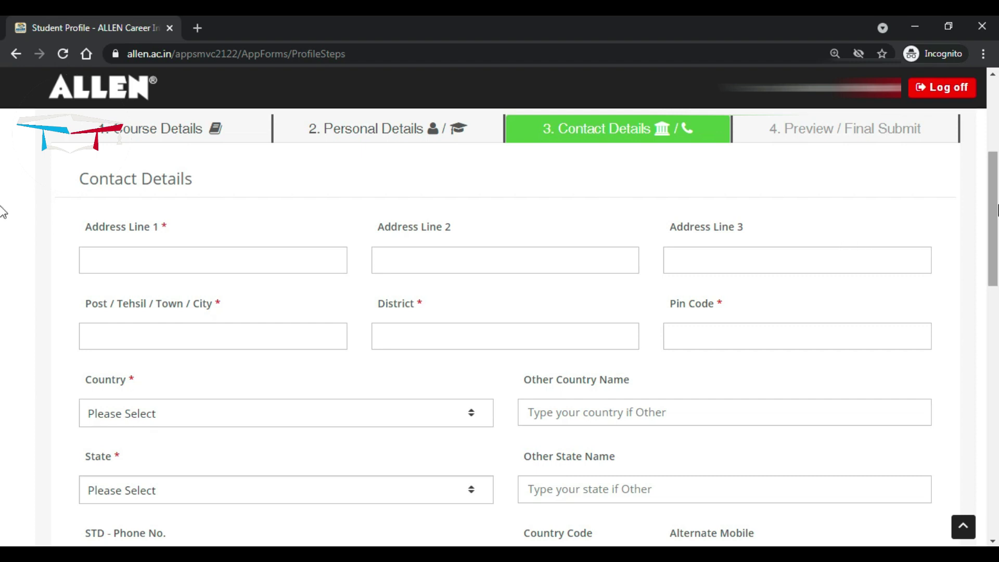
# Review the Contact Details fields, from the address lines and country to the alternate mobile and email.
pyautogui.scroll(-2, 995, 232)
pyautogui.scroll(-3, 995, 232)
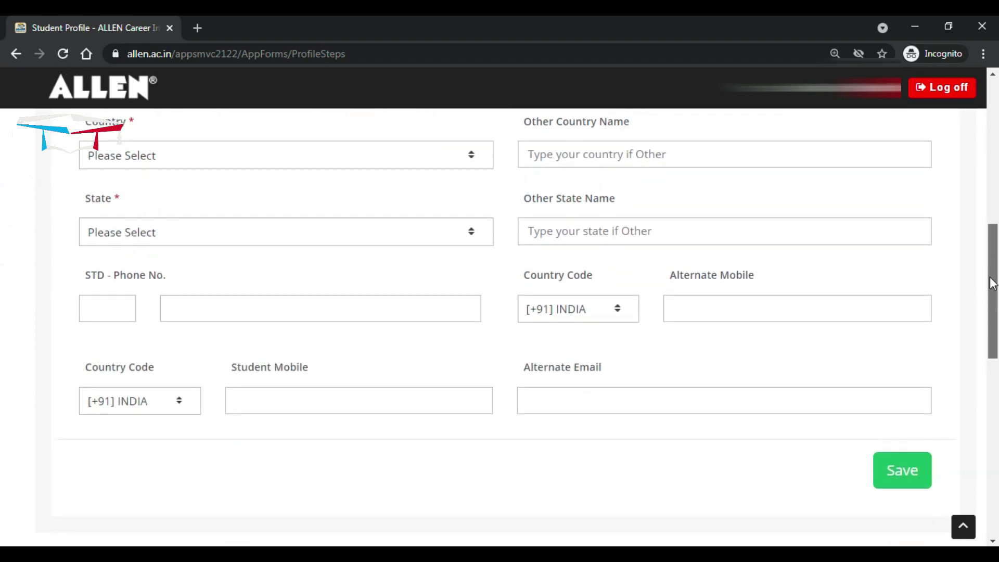
pyautogui.scroll(5, 994, 224)
pyautogui.scroll(1, 994, 203)
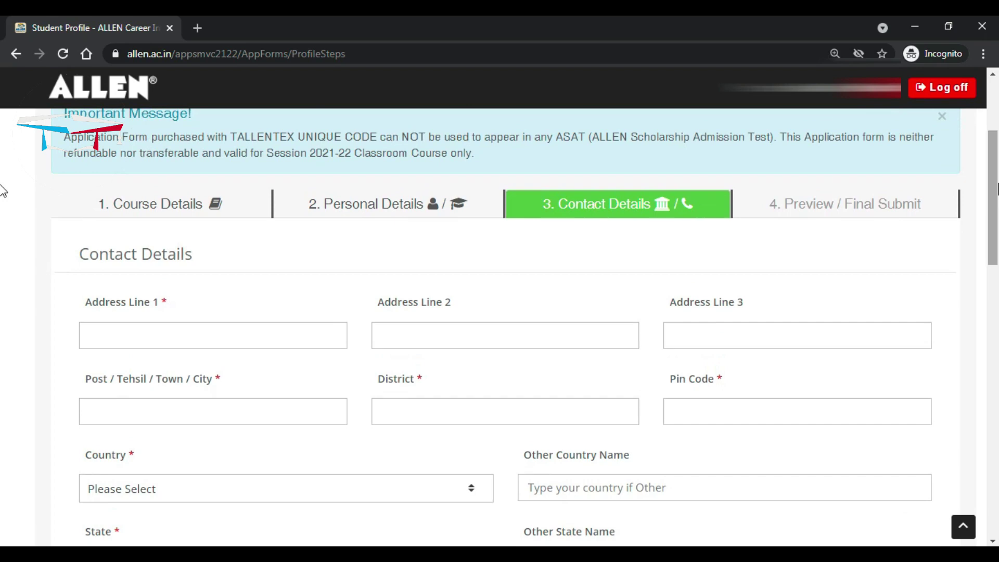
pyautogui.scroll(-10, 995, 189)
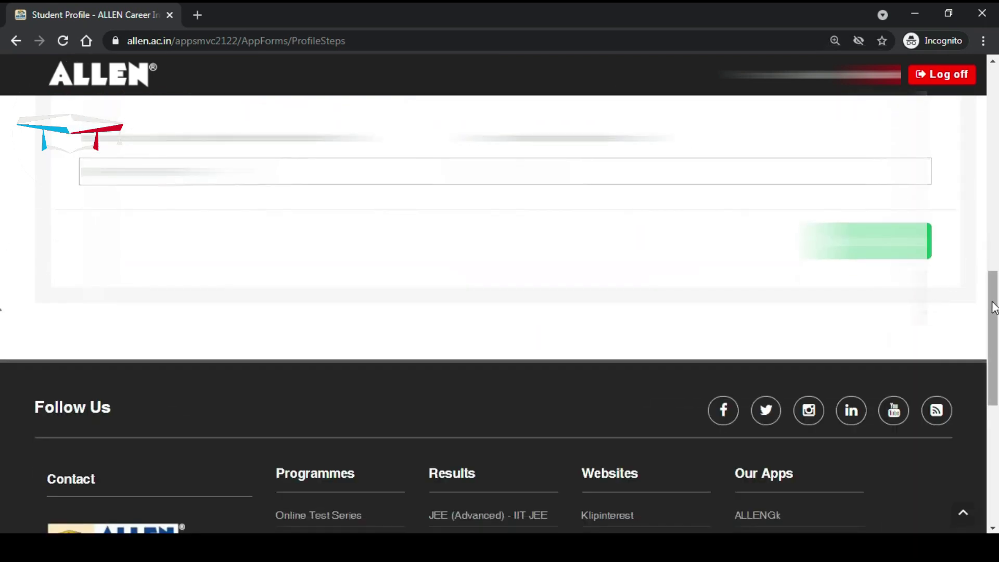
# Save the contact details to proceed to the application preview.
pyautogui.scroll(2, 994, 307)
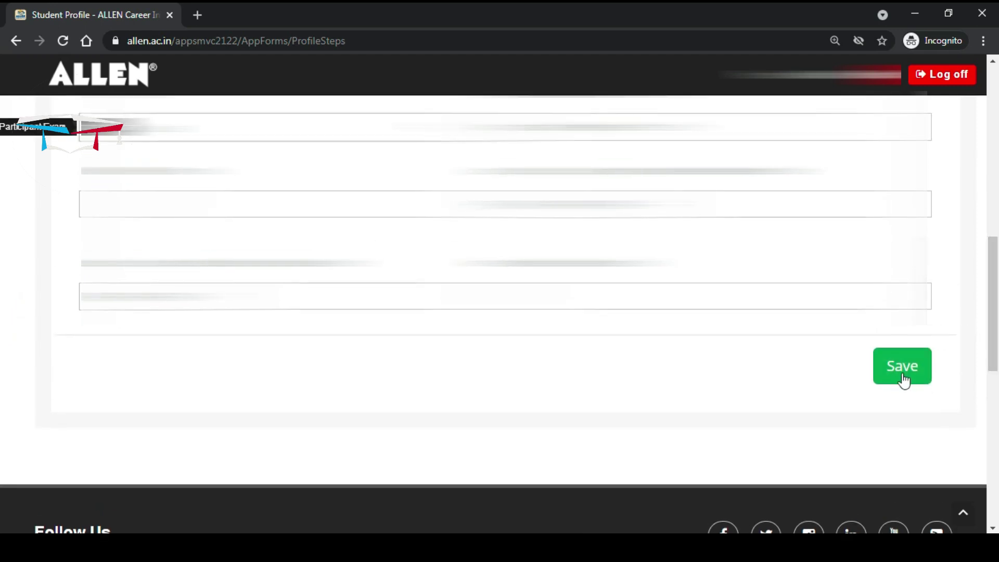
pyautogui.click(913, 371)
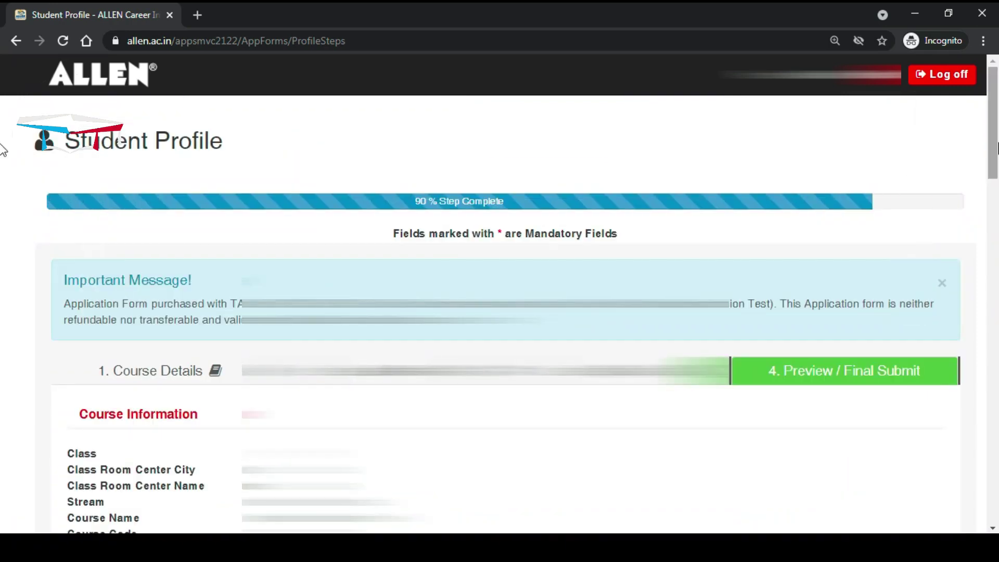
# Review the course, personal and contact information in the preview, agree to the ALLEN terms and submit the application.
pyautogui.scroll(-3, 2, 167)
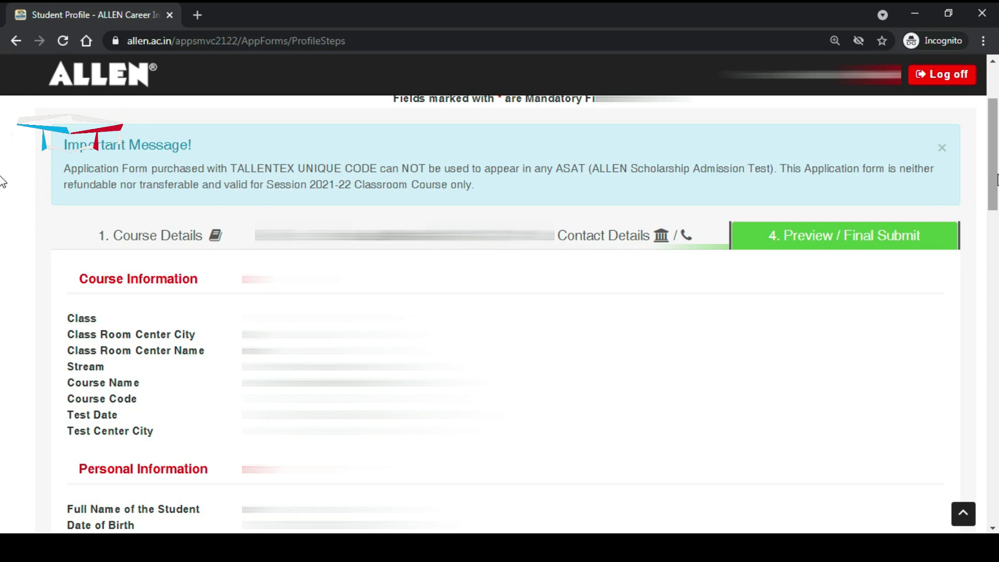
pyautogui.scroll(-2, 3, 188)
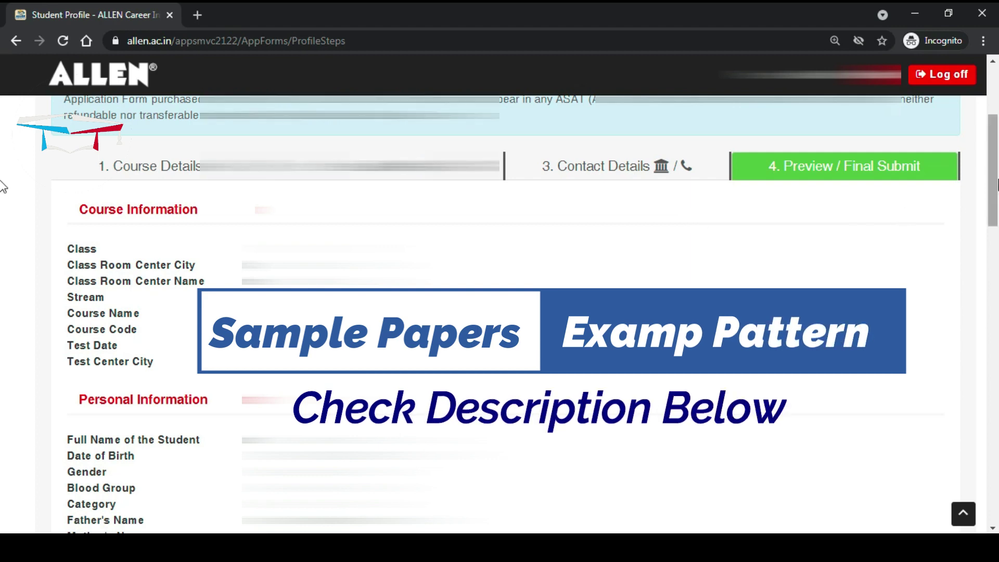
pyautogui.scroll(-15, 3, 186)
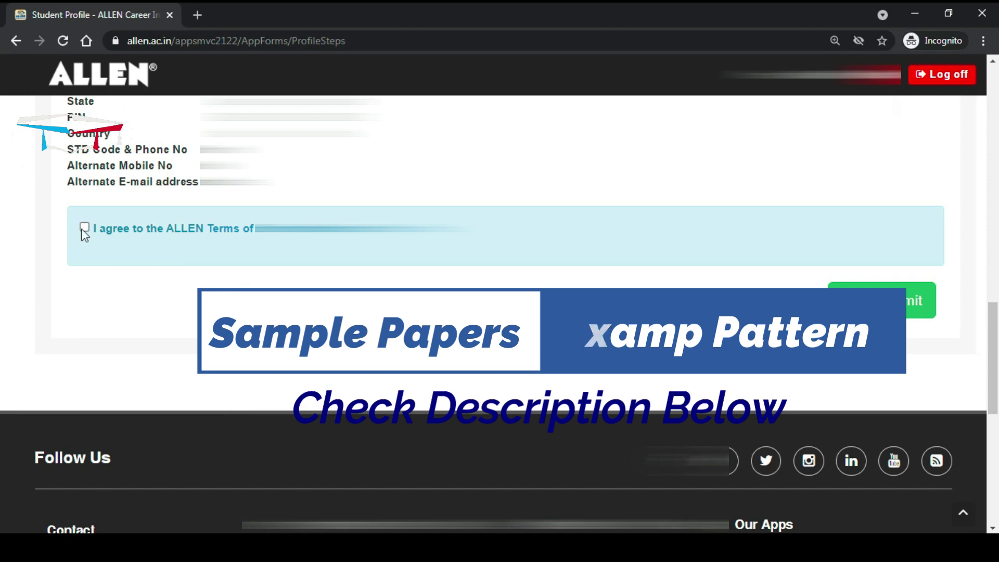
pyautogui.click(82, 226)
pyautogui.click(879, 301)
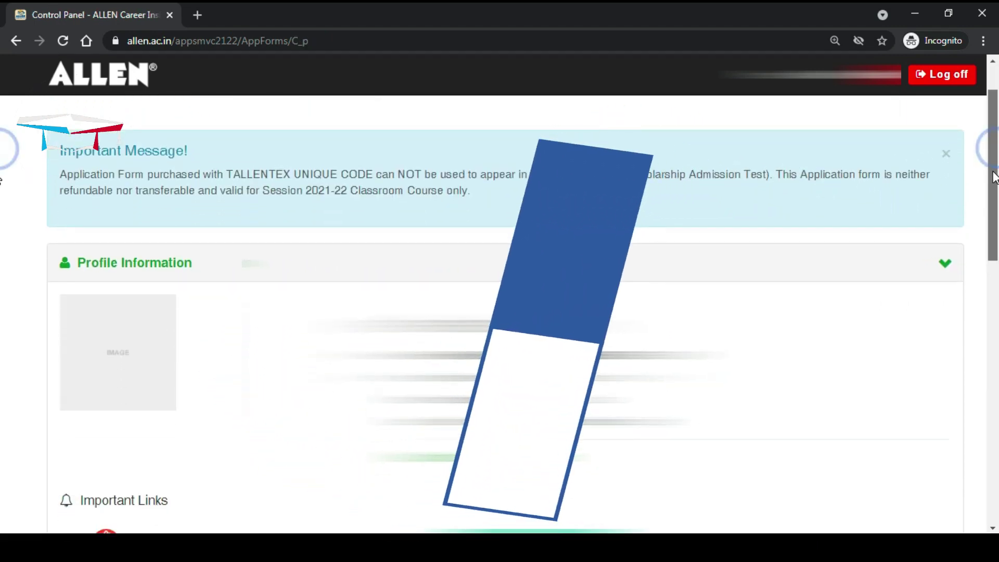
# Expand the Application Form Fee section below the profile information and highlight the online application form fee amount.
pyautogui.moveTo(994, 176); pyautogui.dragTo(991, 212)
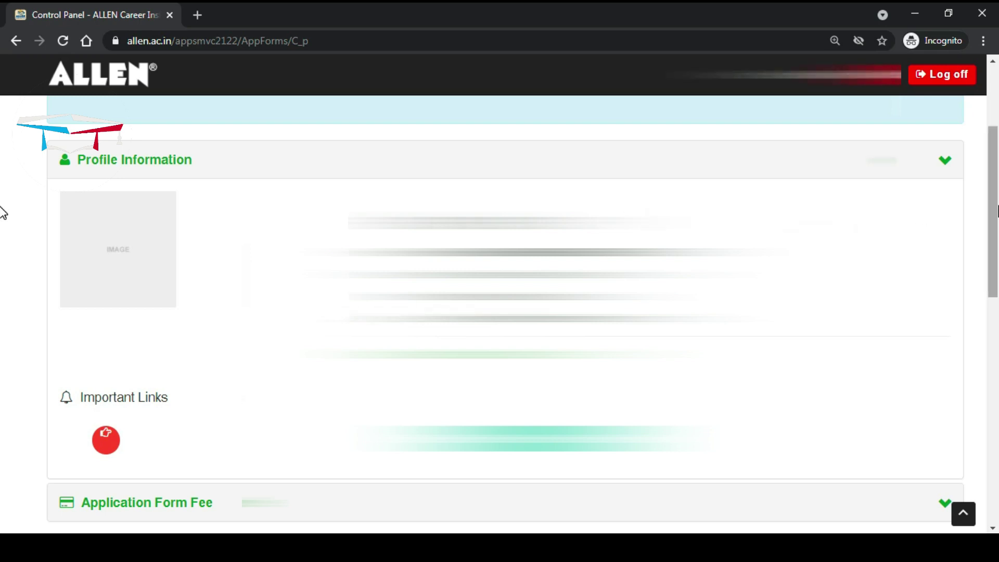
pyautogui.moveTo(997, 211); pyautogui.dragTo(994, 281)
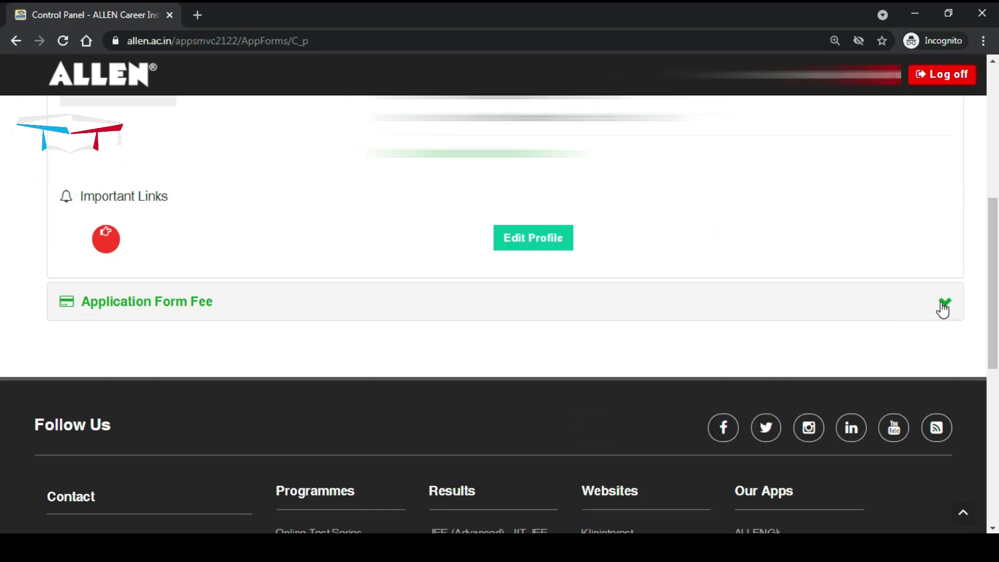
pyautogui.click(943, 307)
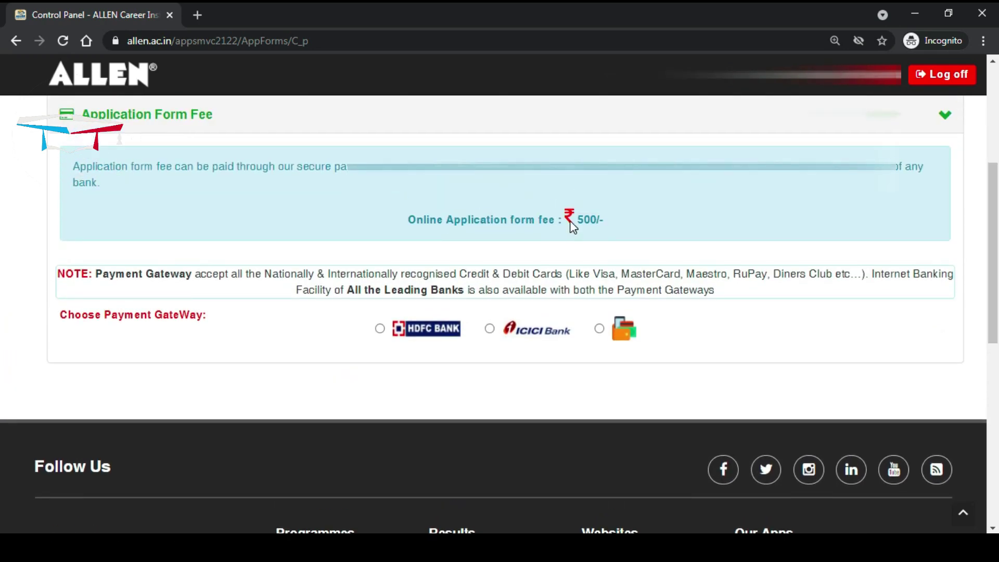
pyautogui.moveTo(575, 218); pyautogui.dragTo(590, 220)
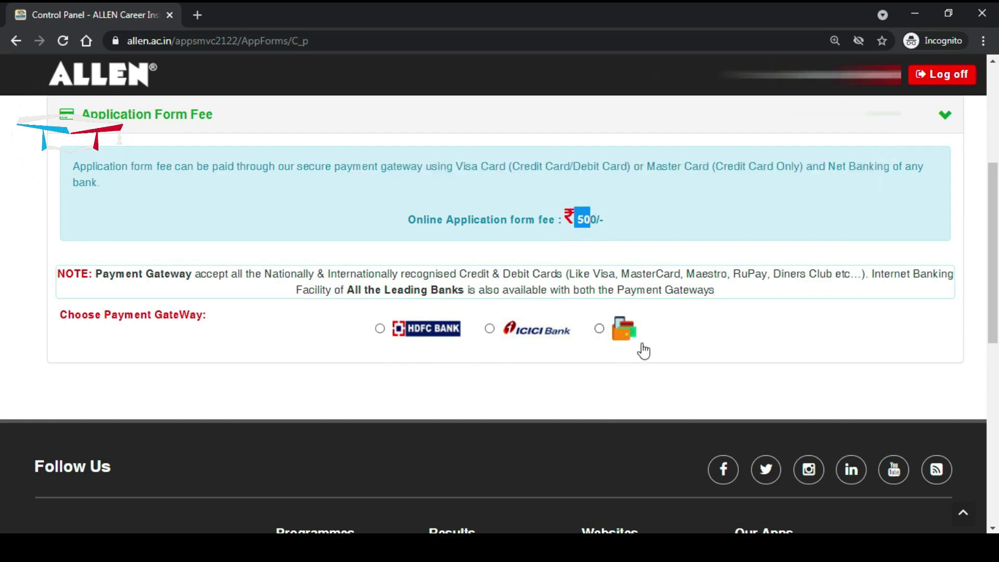
# Choose HDFC Bank as the payment gateway and select Debit Cards as the payment method.
pyautogui.click(380, 328)
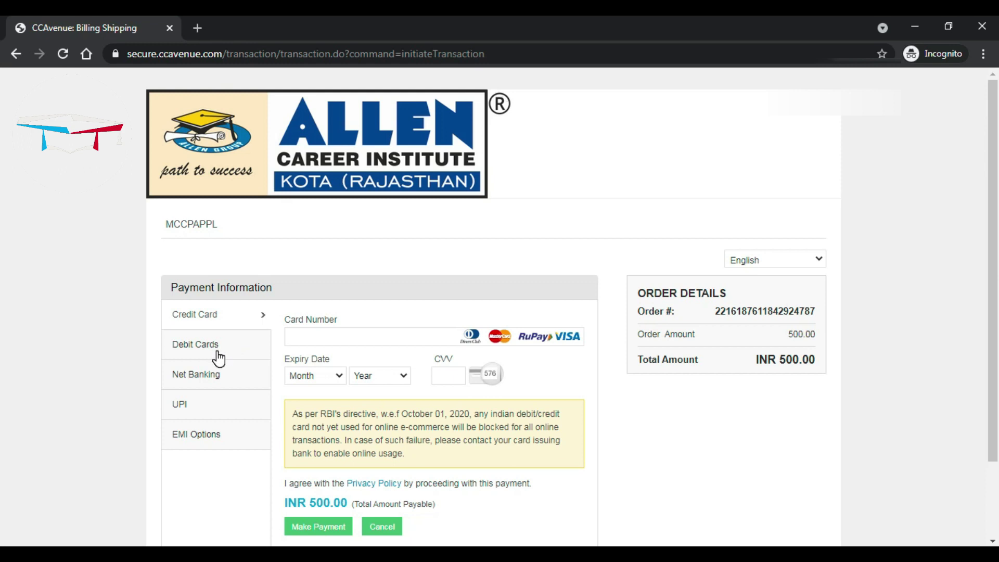
pyautogui.click(200, 356)
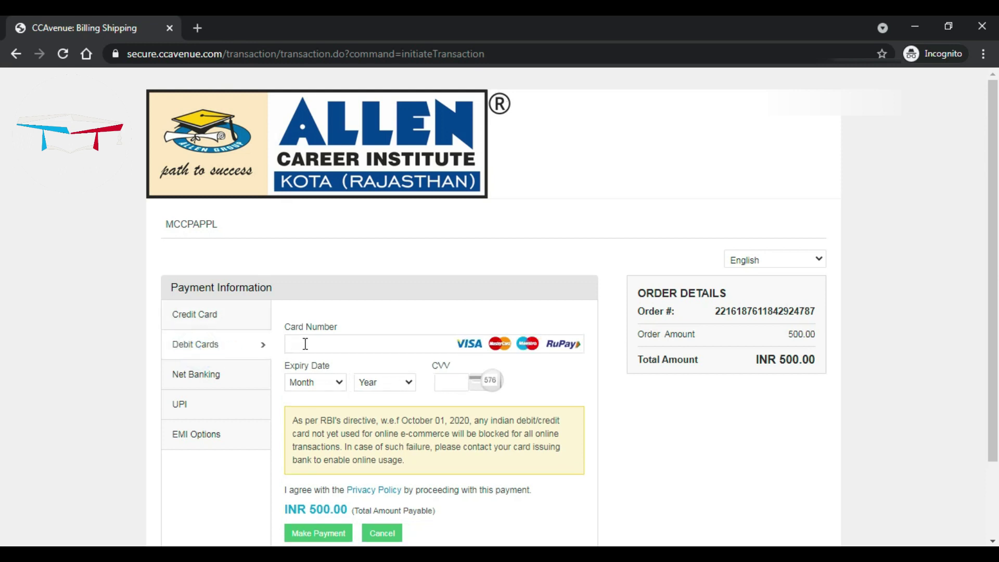